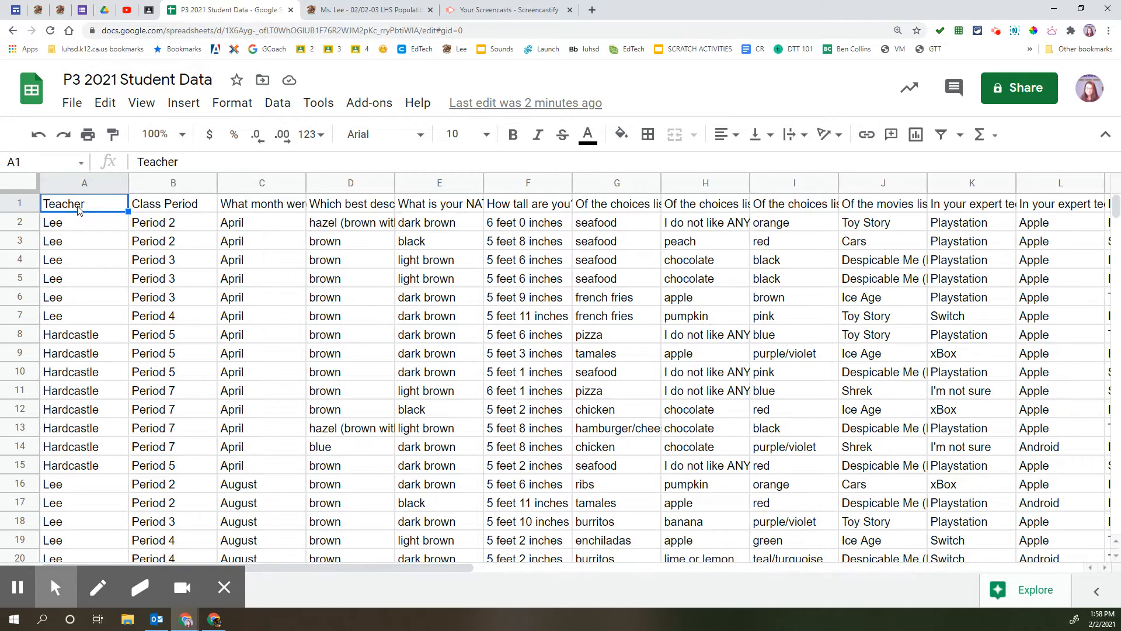
Jump to the last row of data in column A, and return to the header cell A1
key(ctrl+Down)
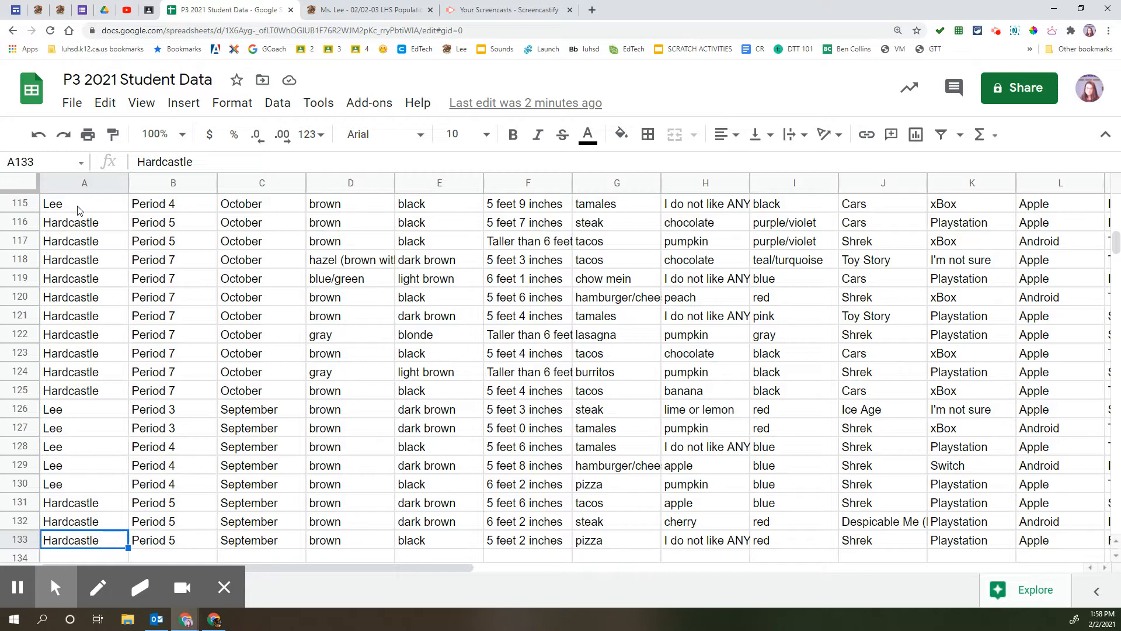
key(ctrl+Up)
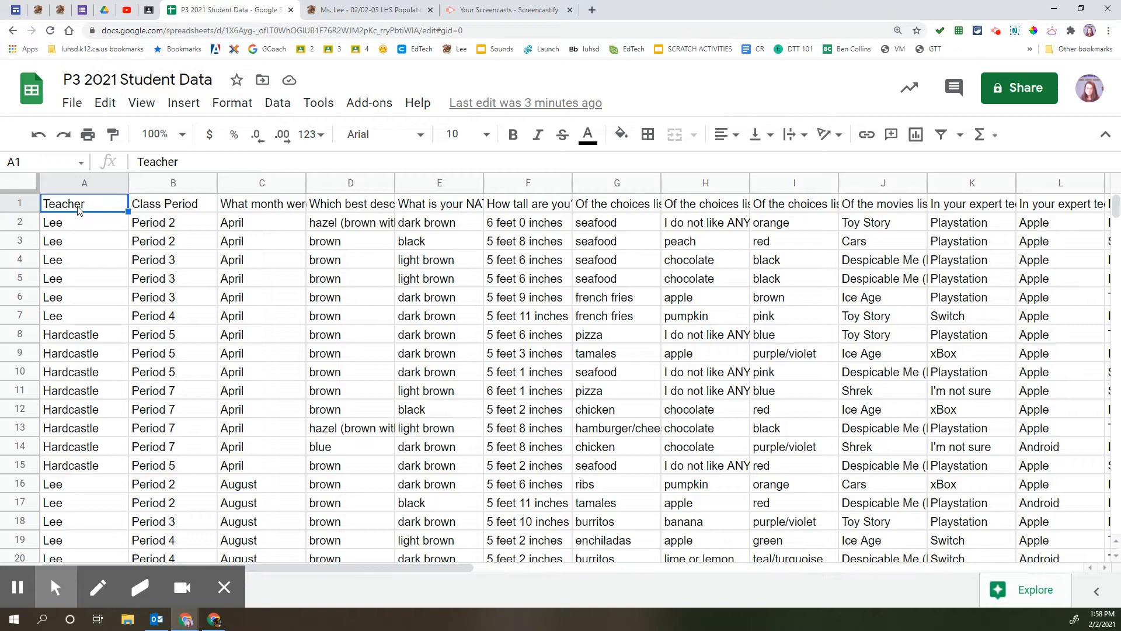
Sort the entire sheet by the Class Period column from A to Z, keeping the header row on top
click(15, 181)
click(90, 258)
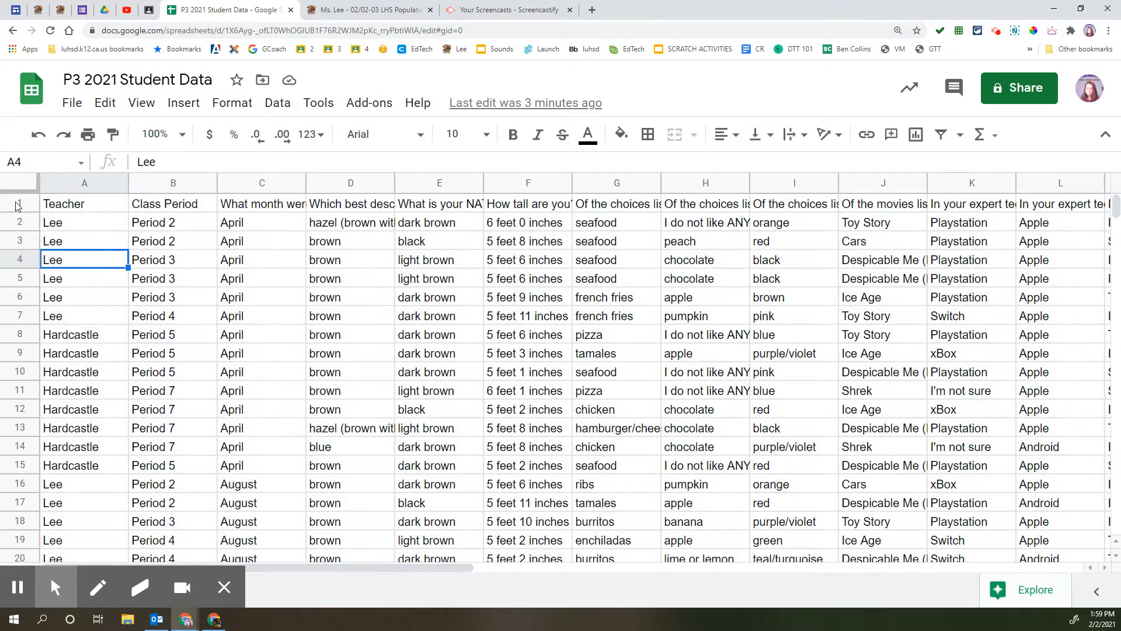
click(15, 181)
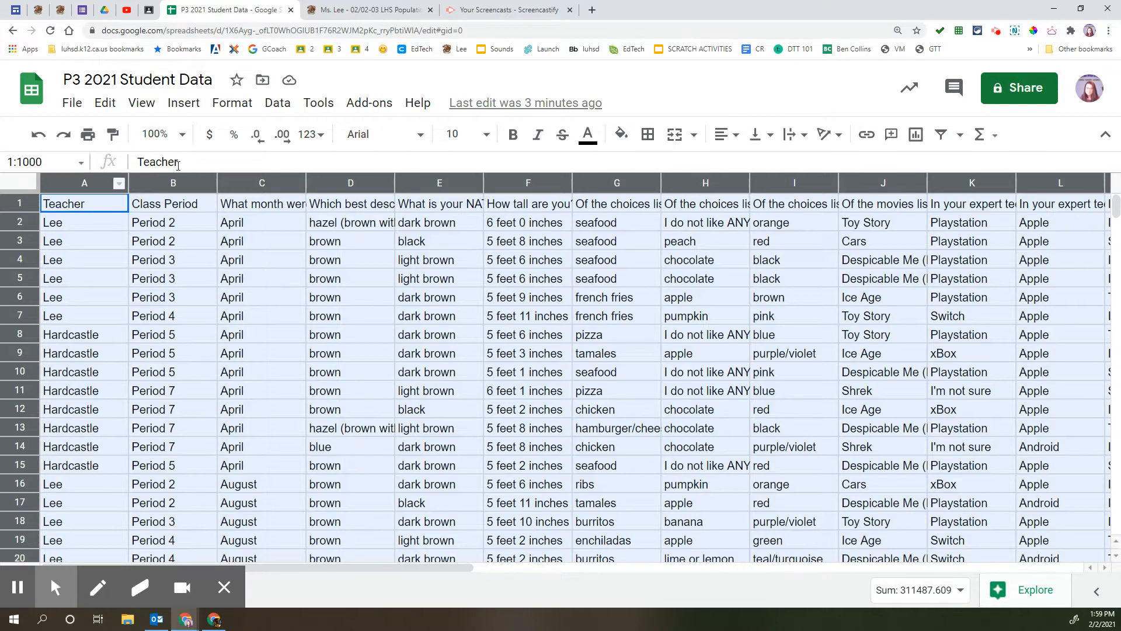
click(274, 105)
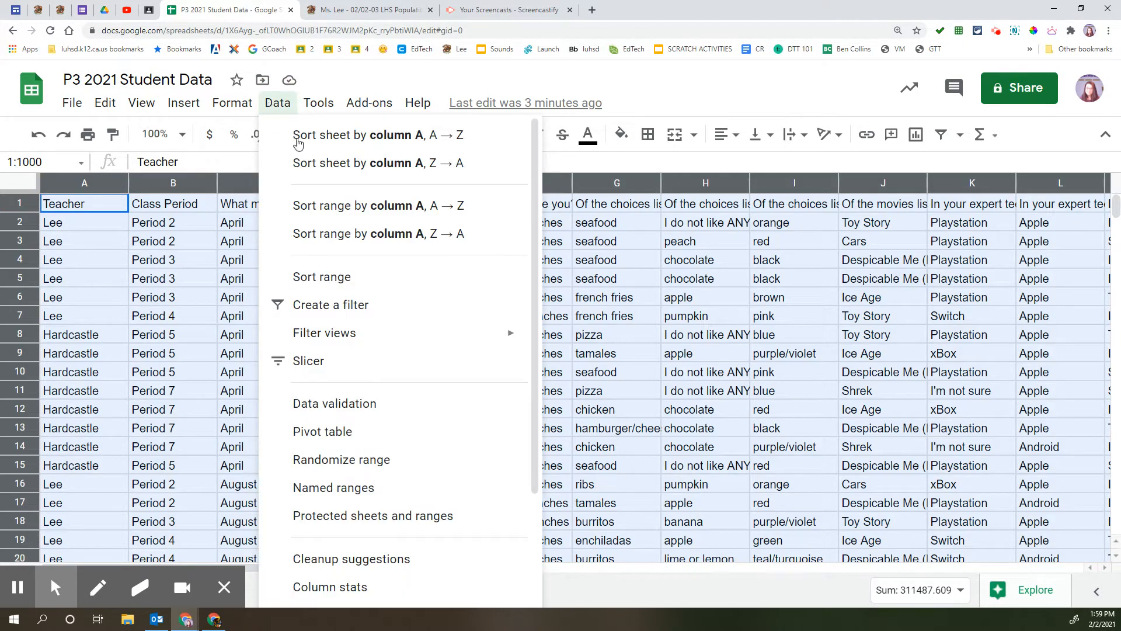
click(303, 279)
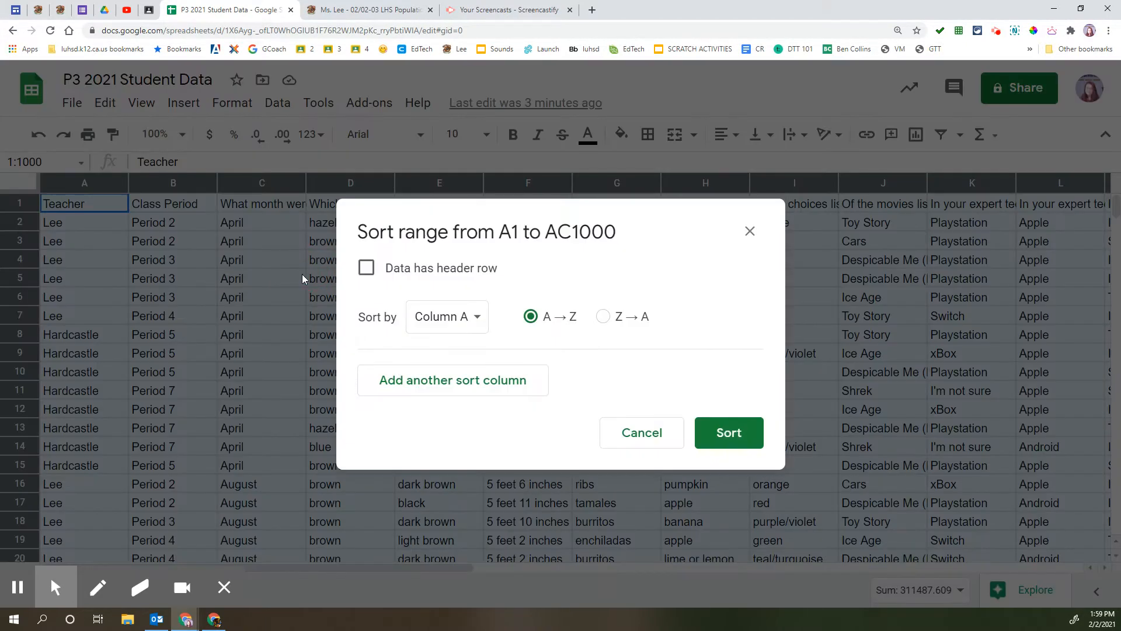
click(446, 317)
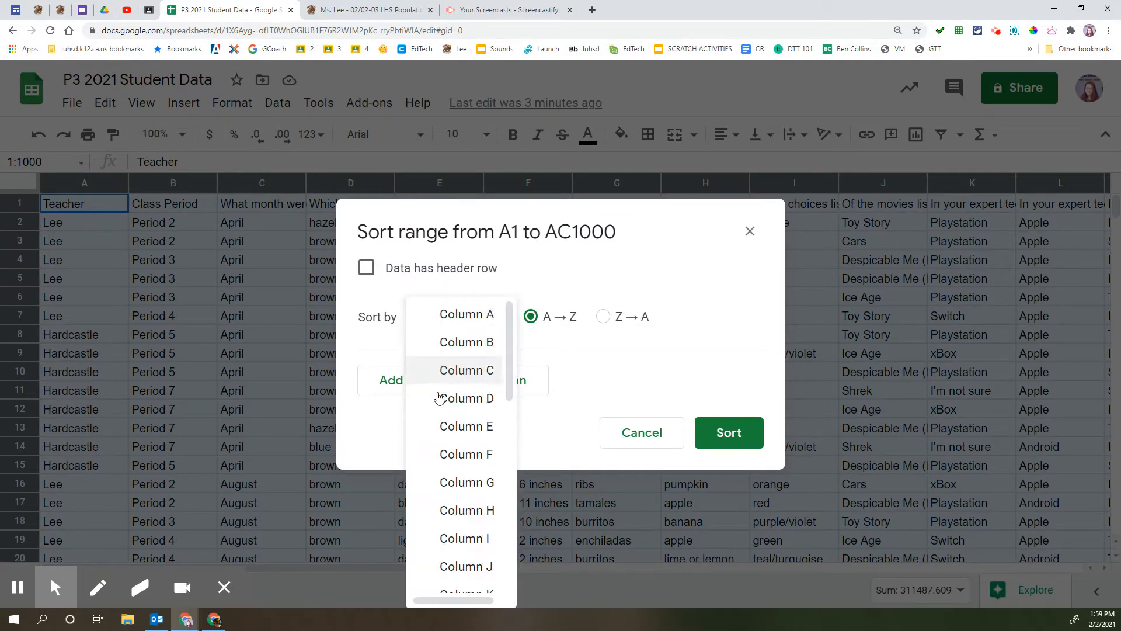
scroll(461, 444, down, 3)
scroll(461, 420, up, 3)
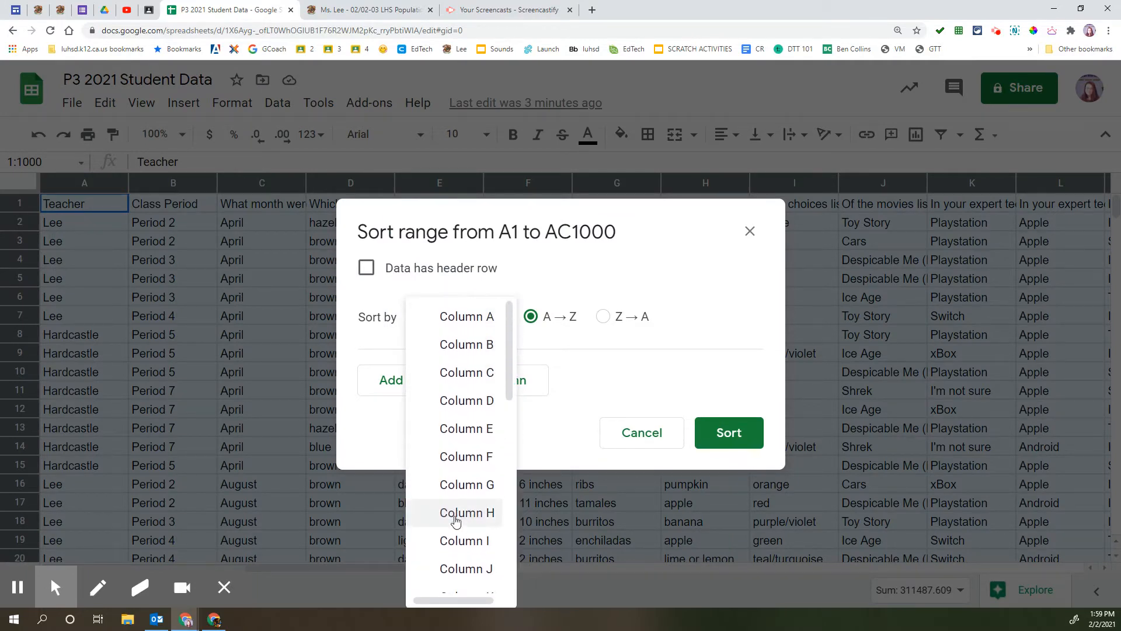
click(470, 284)
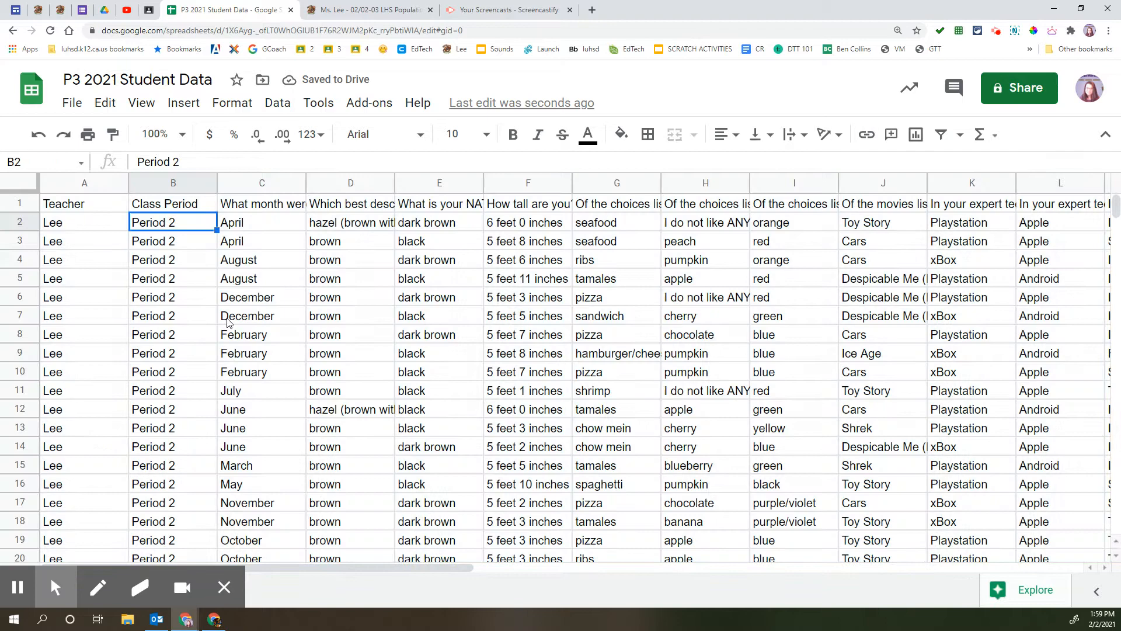
Fill all Period 5 rows, 80 through 111, with light purple
scroll(237, 342, down, 9)
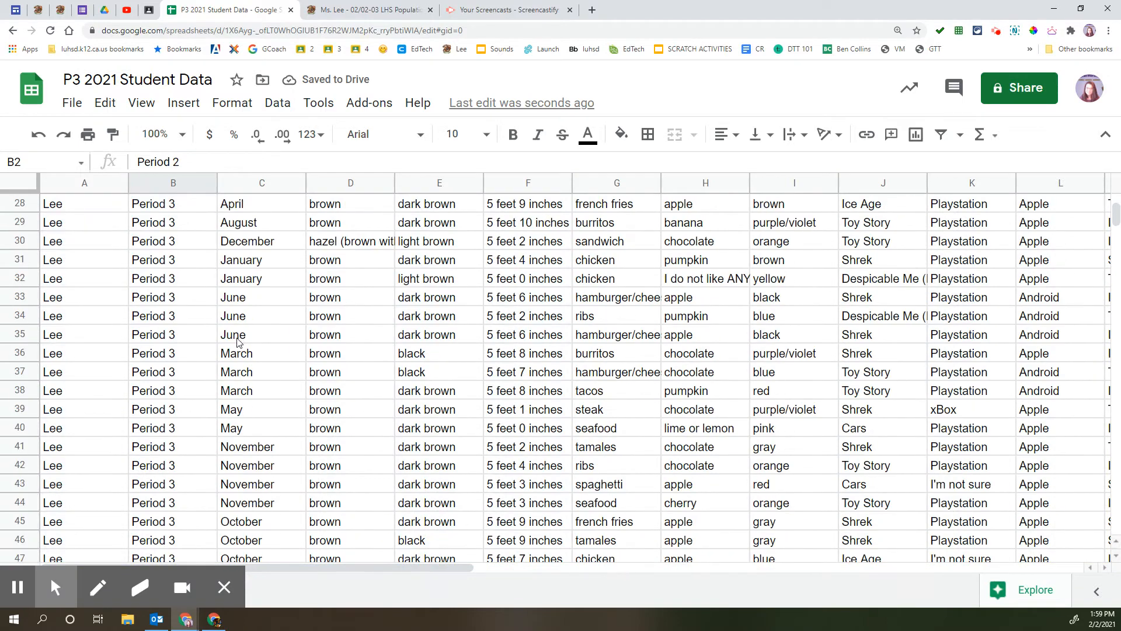
scroll(236, 341, down, 16)
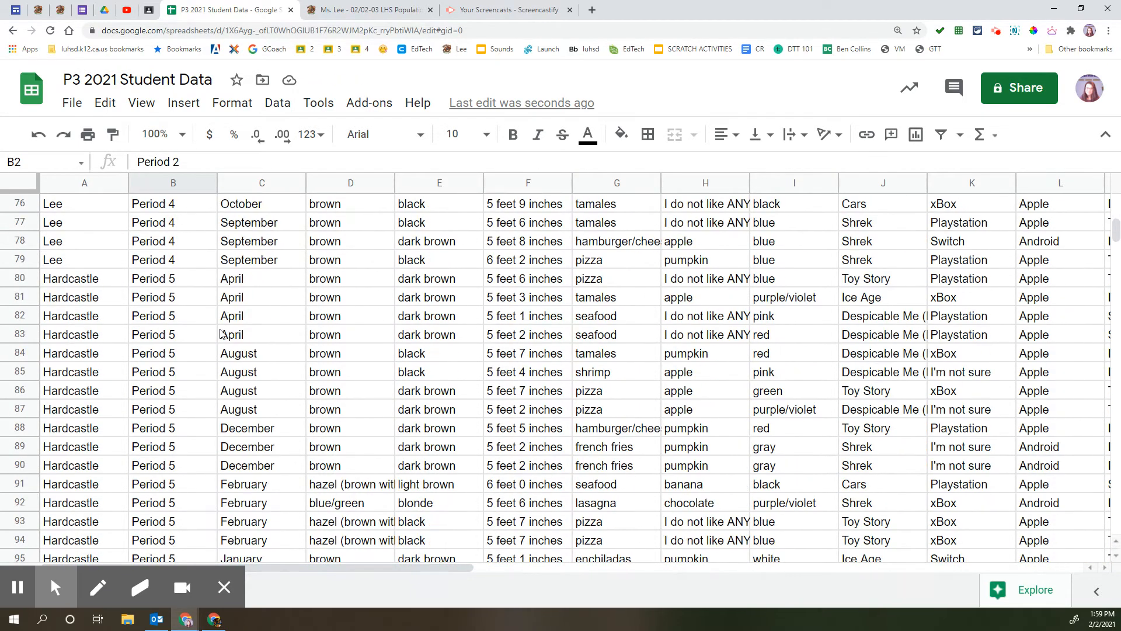
scroll(406, 378, down, 1)
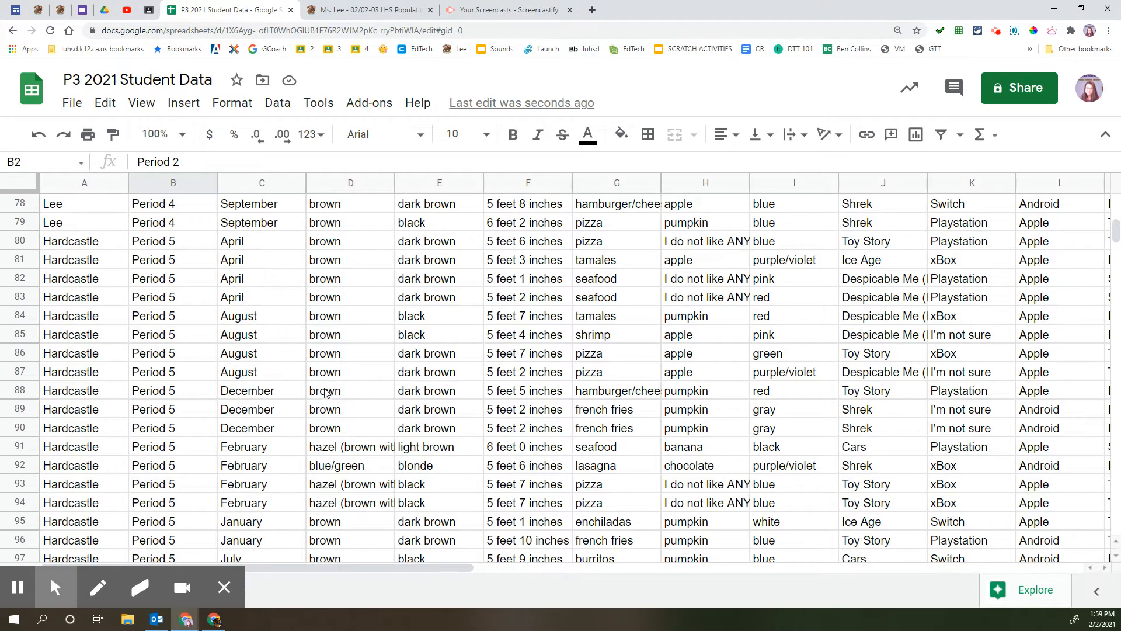
click(19, 241)
scroll(198, 467, down, 5)
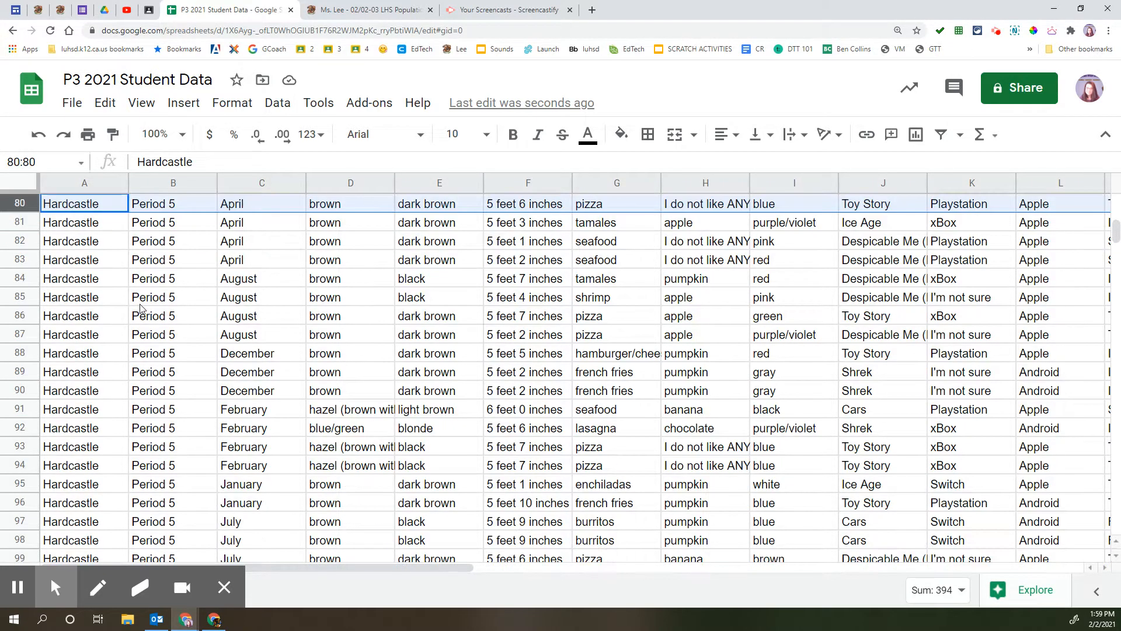
click(199, 467)
scroll(196, 470, up, 5)
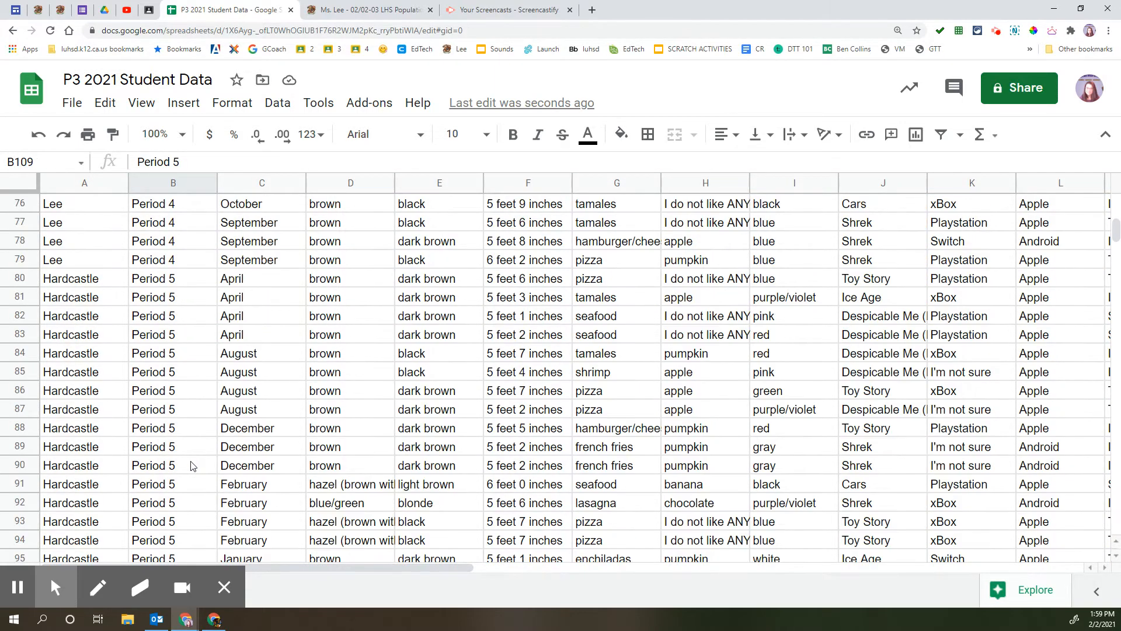
click(19, 278)
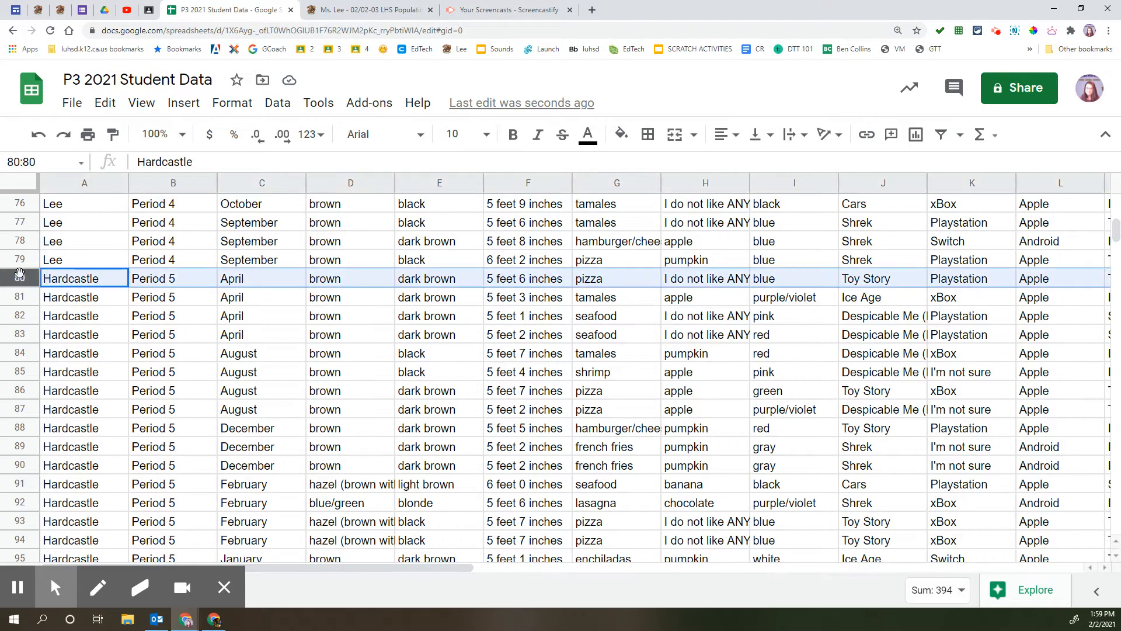
scroll(99, 337, down, 2)
scroll(98, 338, down, 2)
scroll(96, 340, down, 4)
shift+click(19, 446)
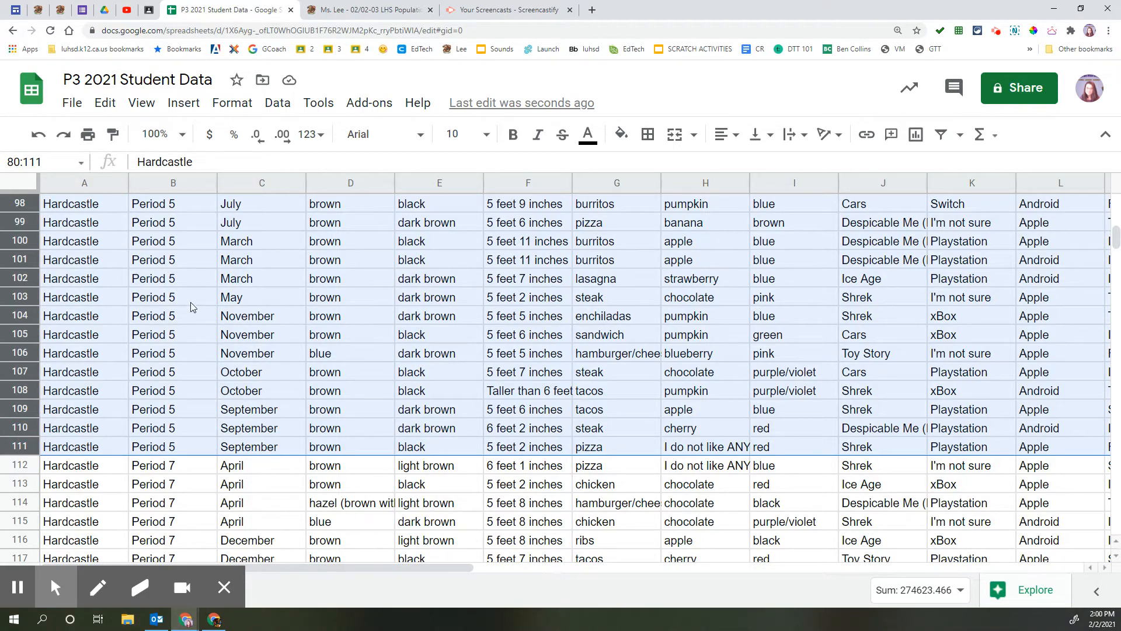
click(621, 134)
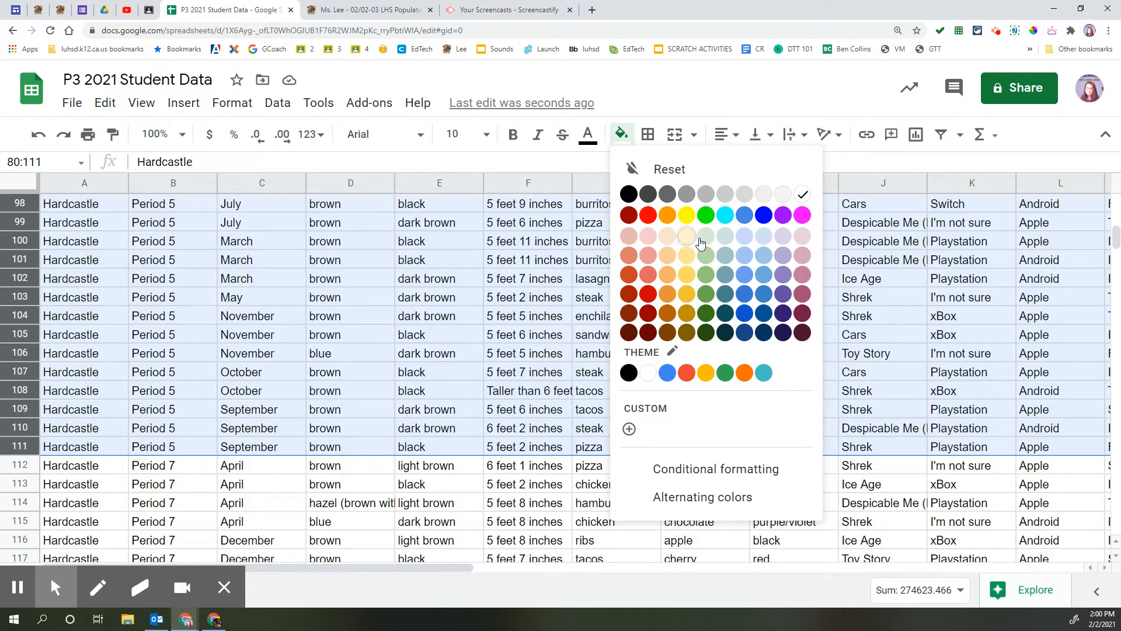
click(783, 237)
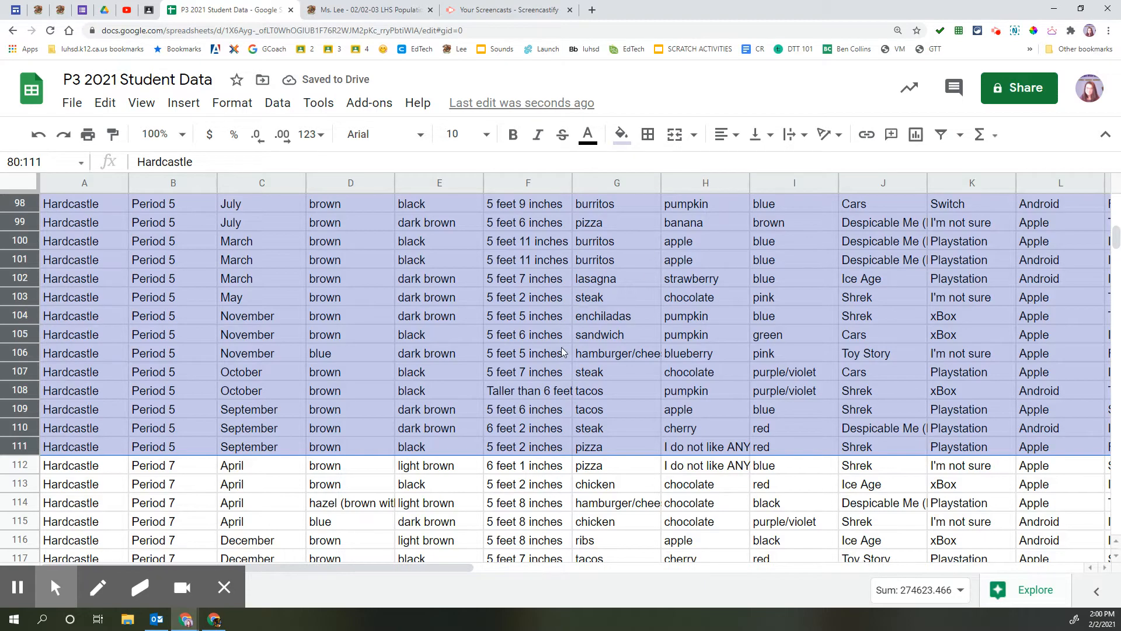
Sort the entire sheet by the month question in column C from A to Z, with the first row treated as a header
scroll(562, 347, up, 2)
scroll(562, 347, up, 10)
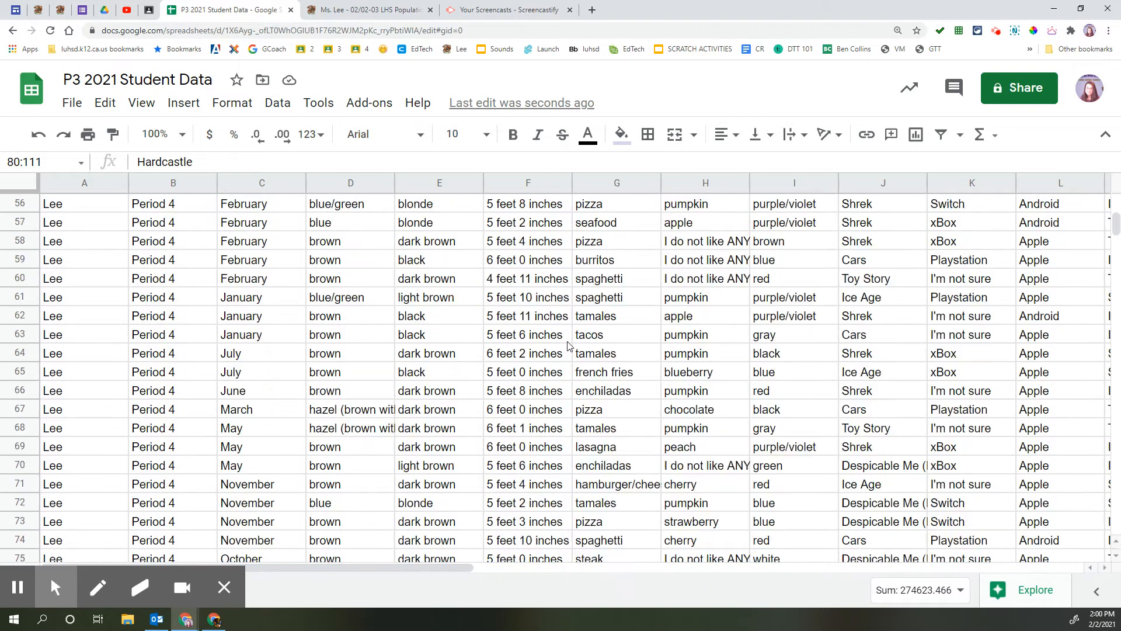
click(16, 183)
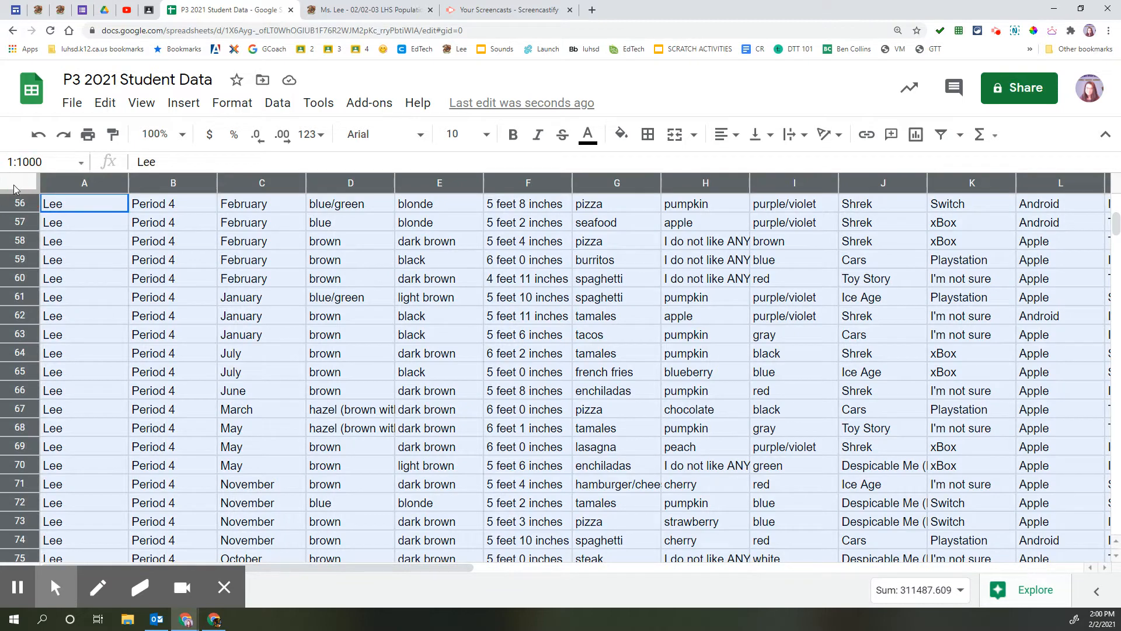
click(277, 103)
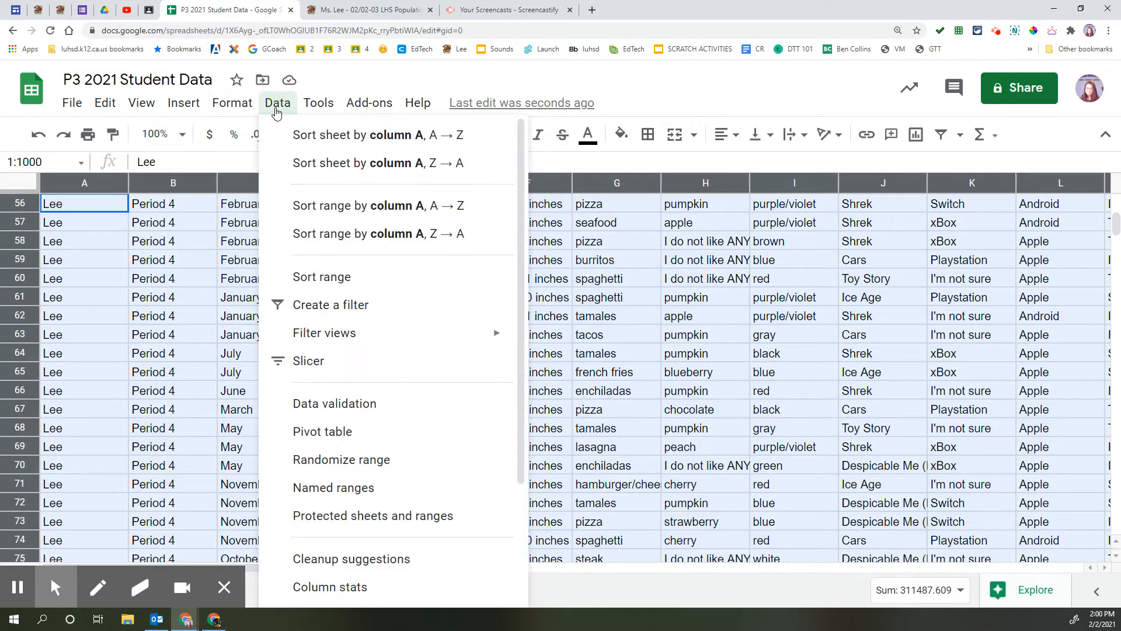
click(302, 277)
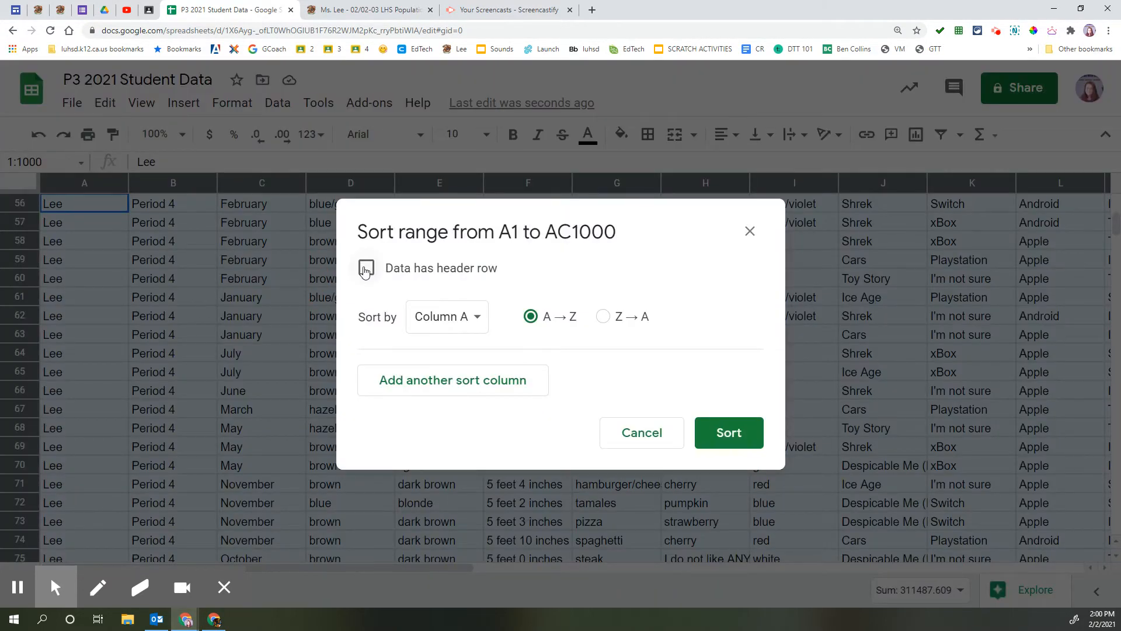
click(366, 268)
click(446, 317)
click(456, 373)
click(746, 436)
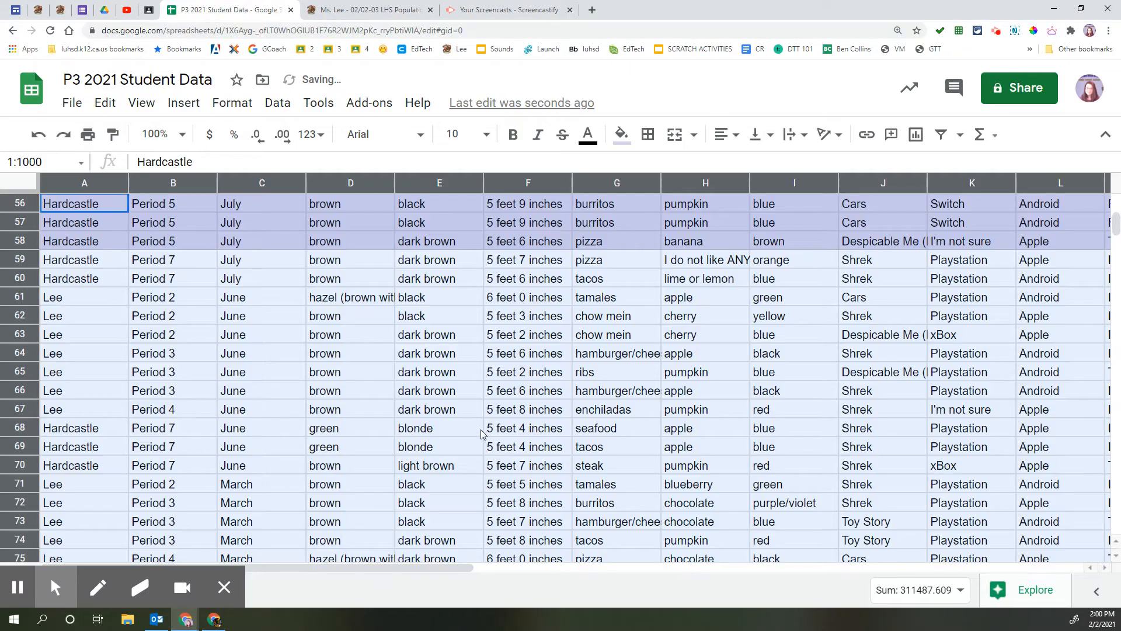
Create a filter on the data and limit the Teacher column to the teacher listed in row 2
scroll(482, 433, up, 5)
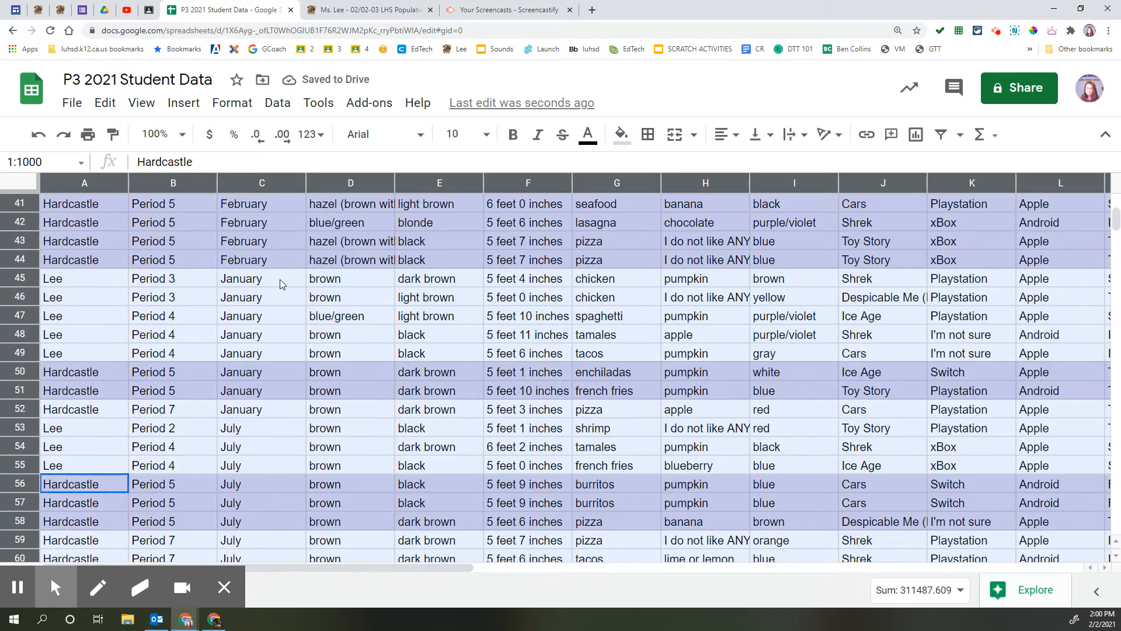
scroll(295, 401, down, 1)
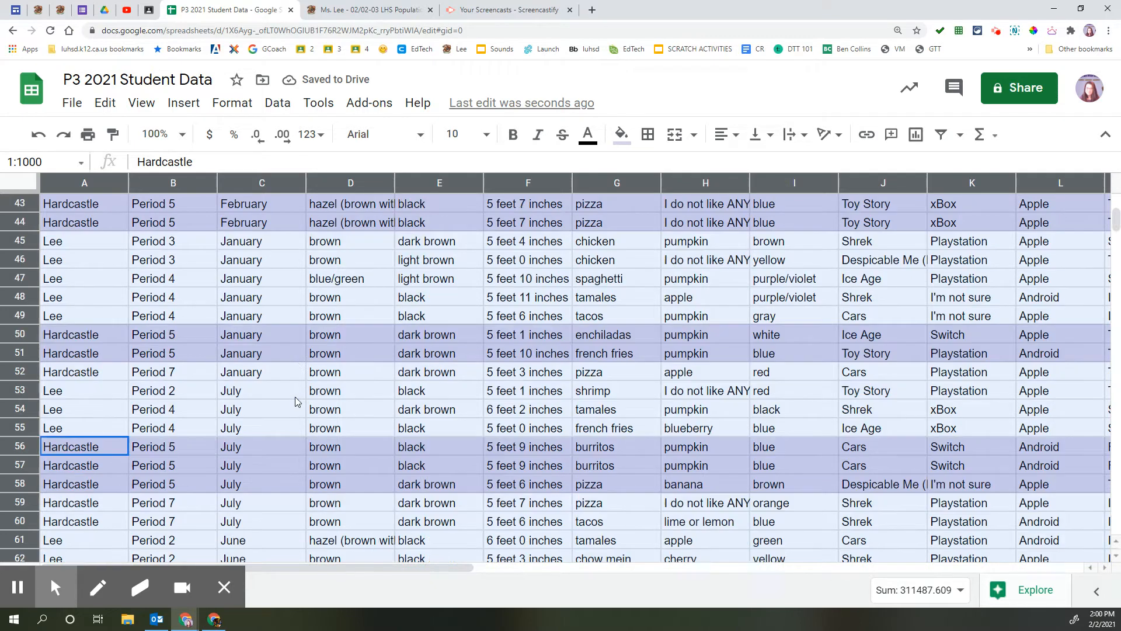
scroll(294, 401, down, 1)
scroll(295, 401, down, 1)
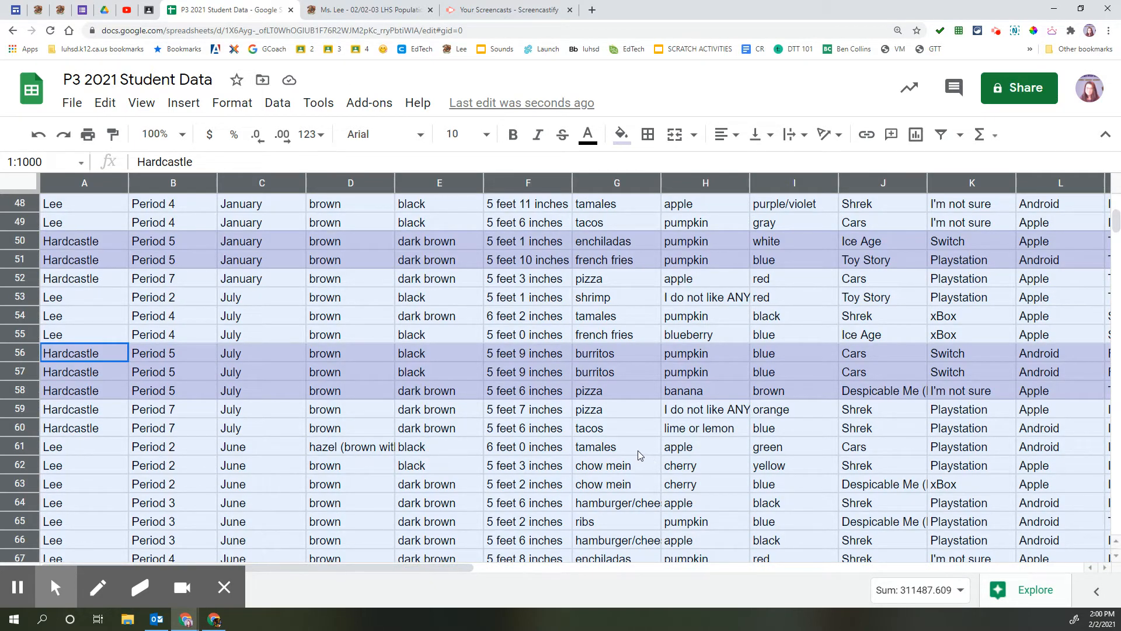
scroll(292, 336, up, 16)
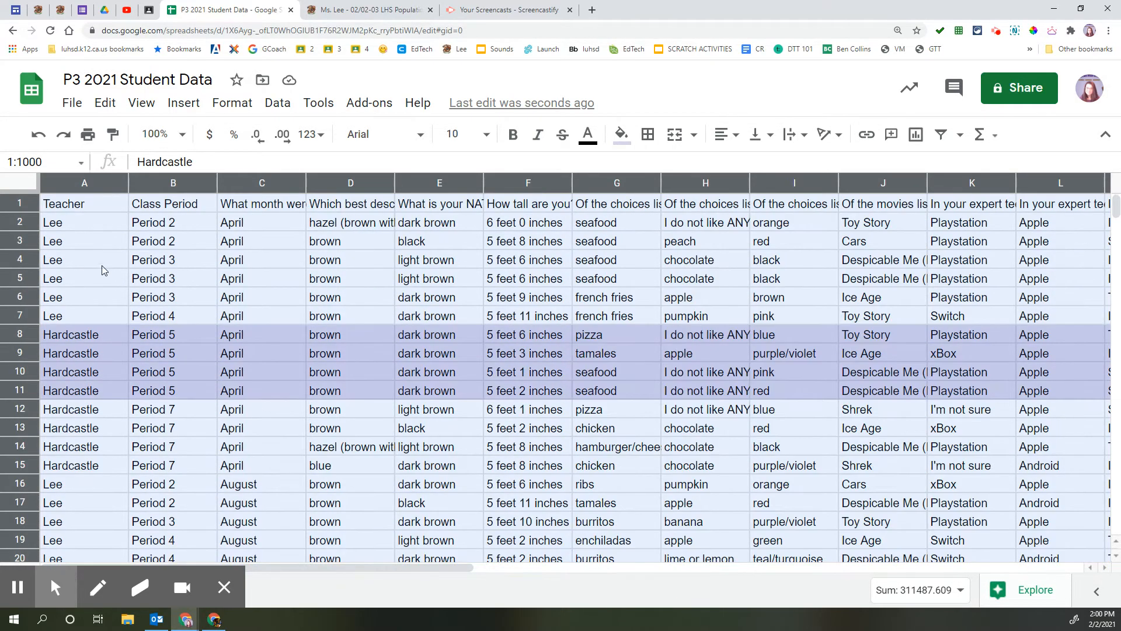
click(103, 207)
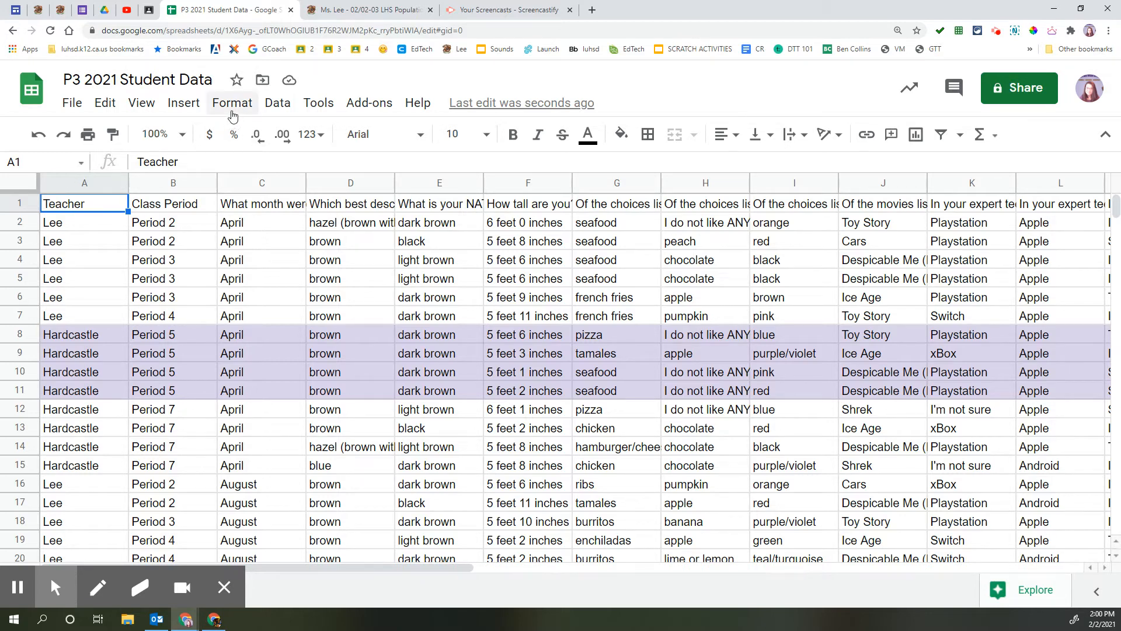
click(278, 104)
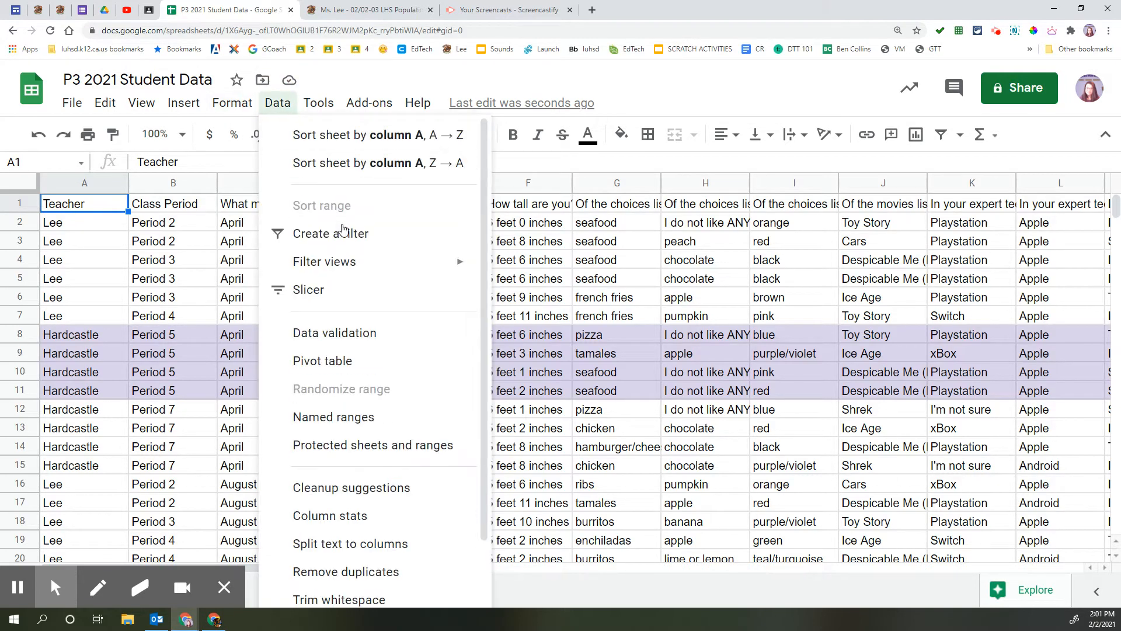
mouse_move(350, 262)
click(502, 267)
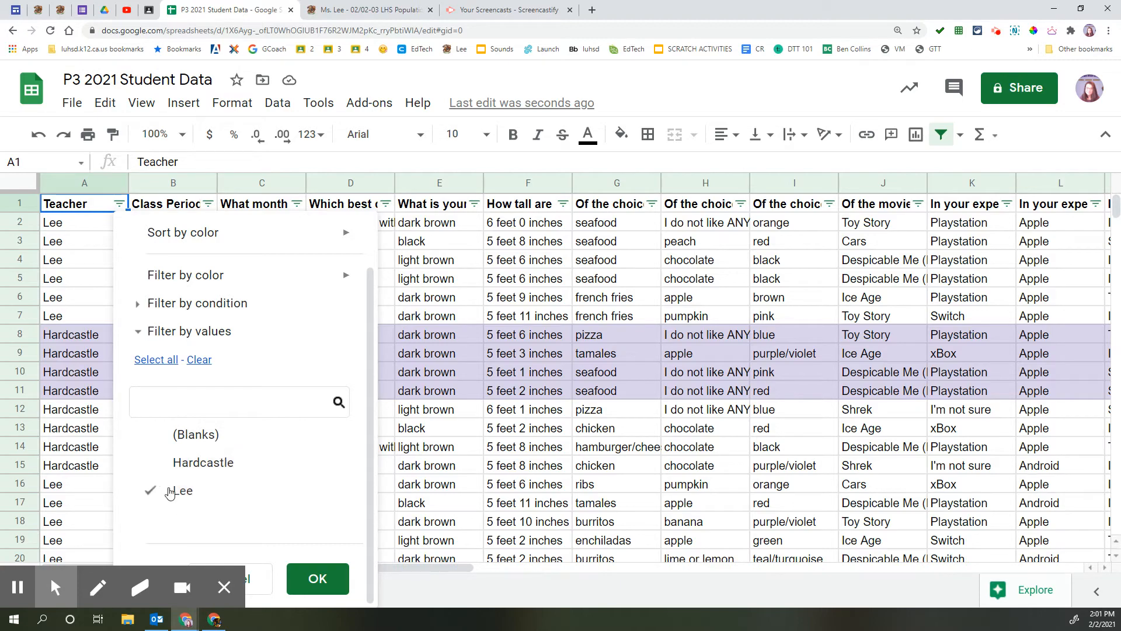
click(330, 582)
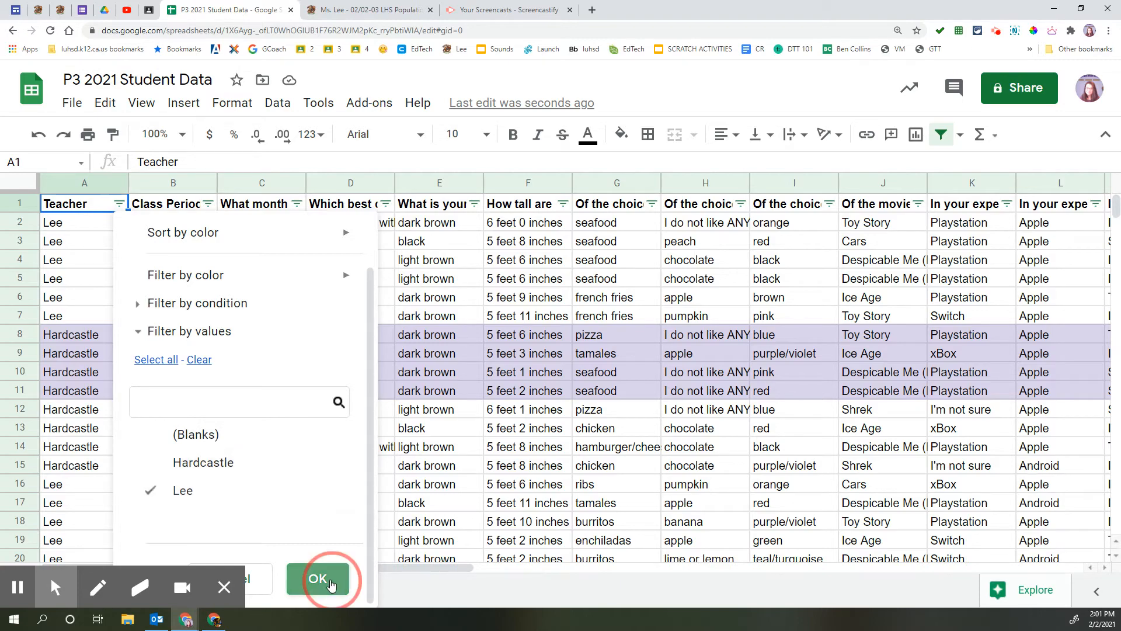
Reset the Teacher column filter by selecting all of its values and applying it
scroll(122, 307, down, 20)
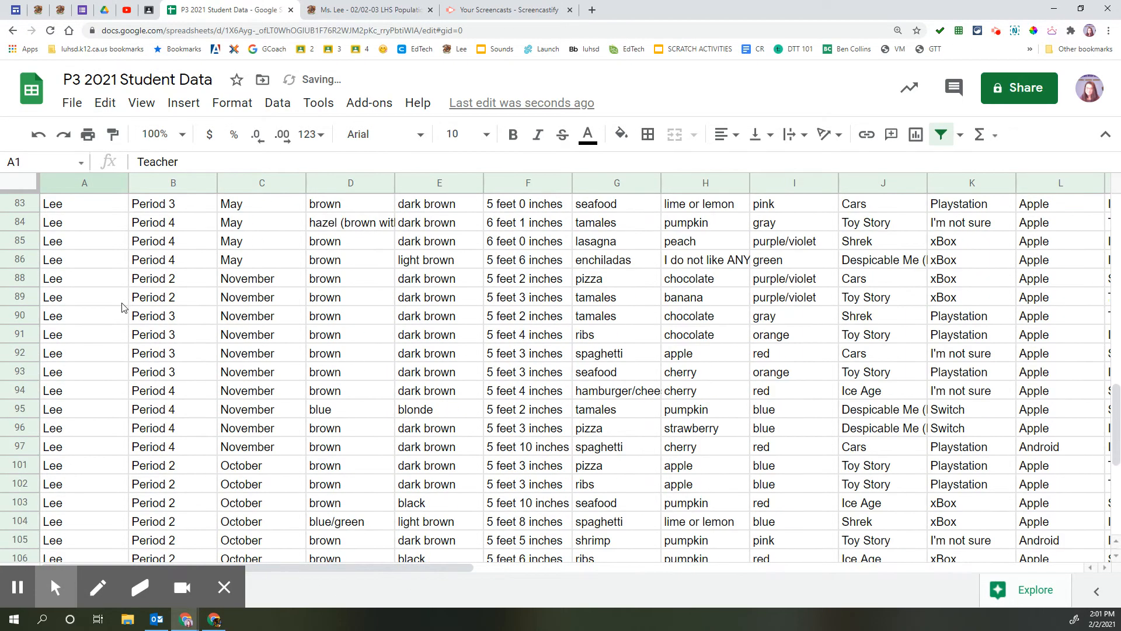
scroll(122, 306, down, 6)
scroll(139, 369, up, 15)
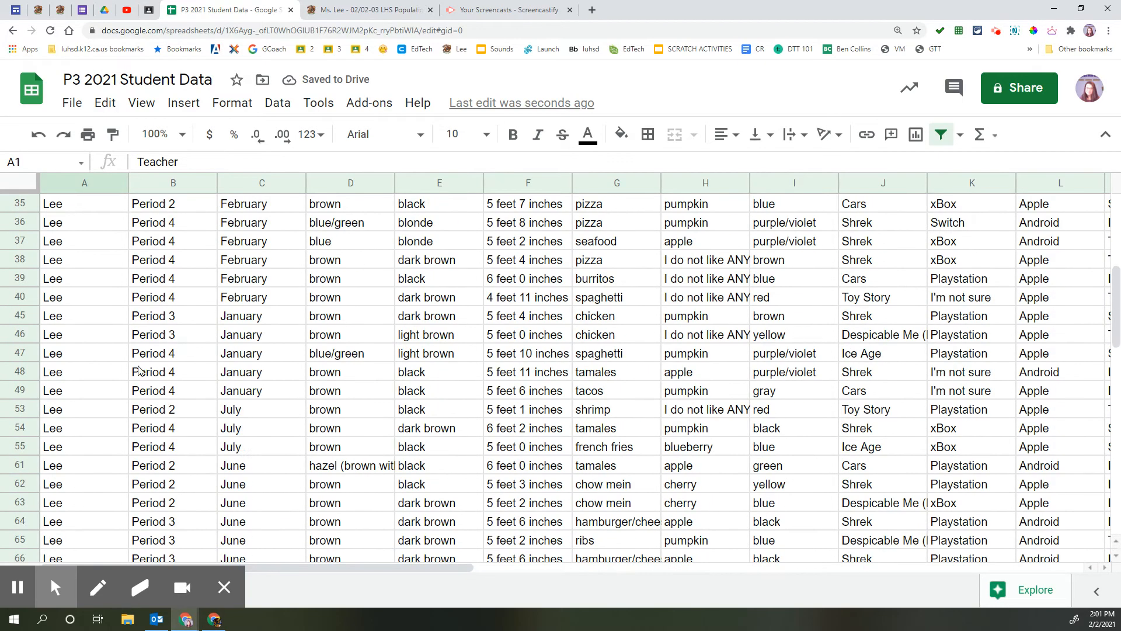
scroll(139, 370, up, 6)
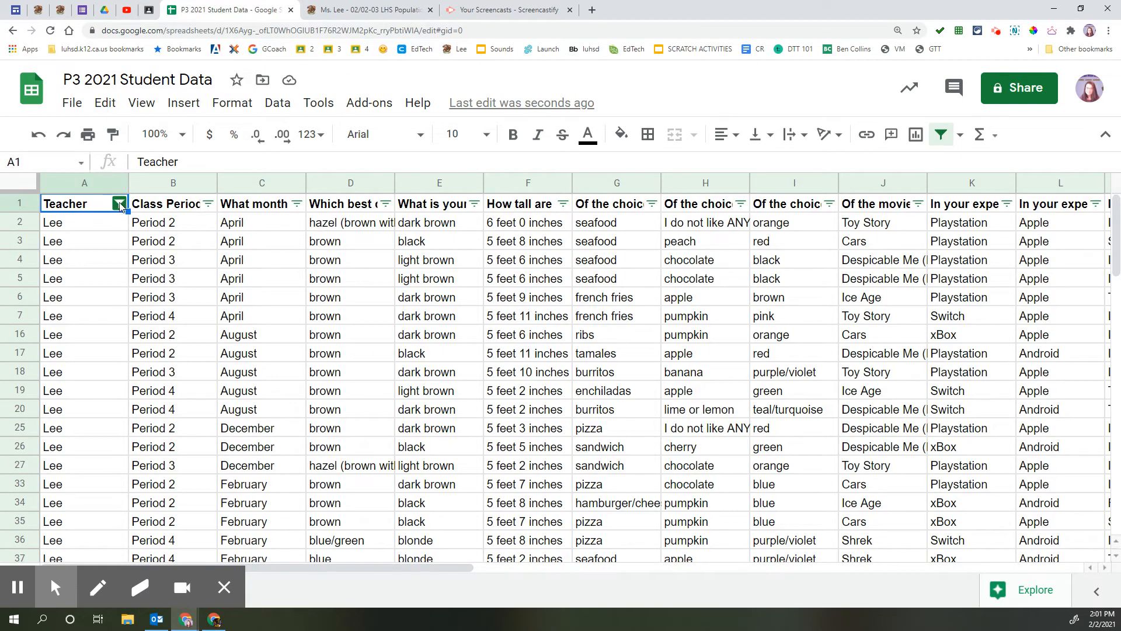
click(119, 204)
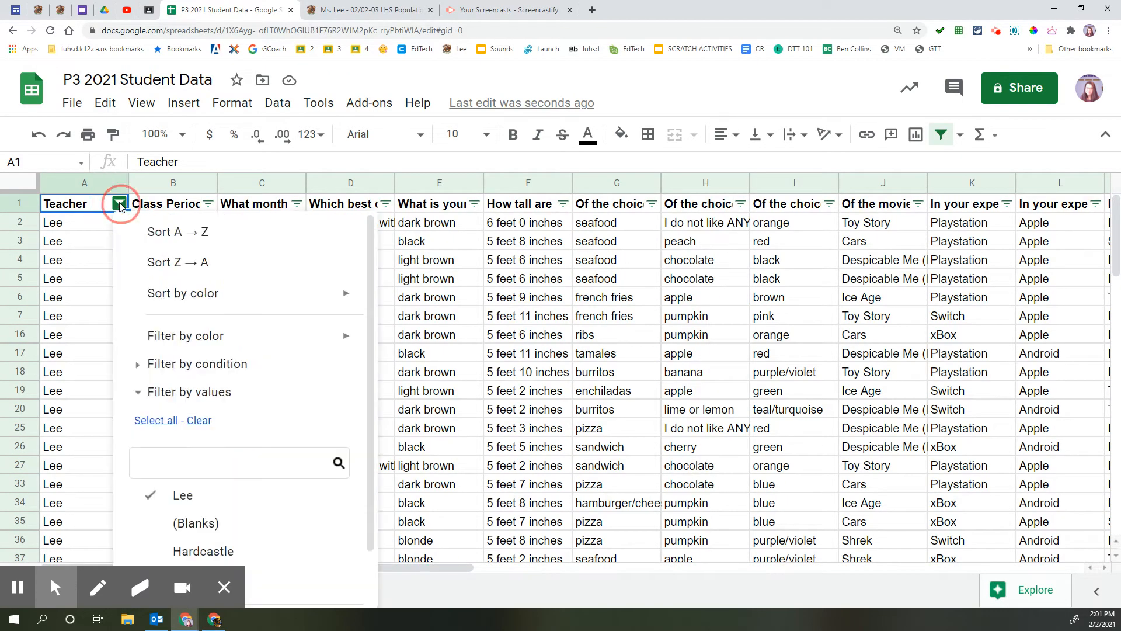
click(156, 421)
click(152, 587)
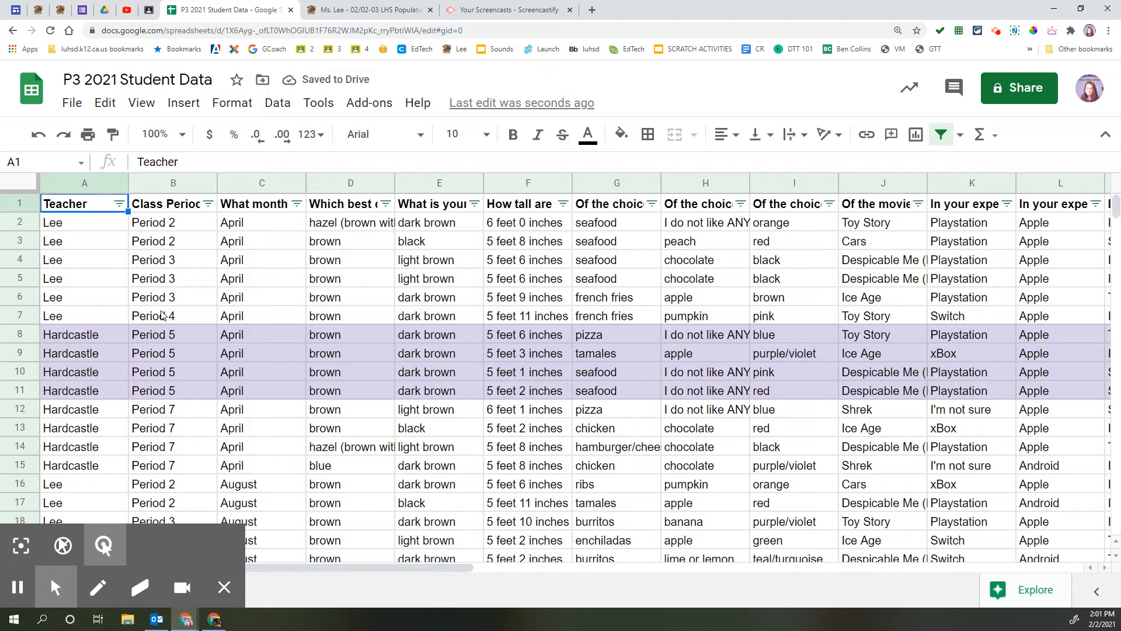
Open the filter values for the Class Period column and look through the periods offered
click(208, 205)
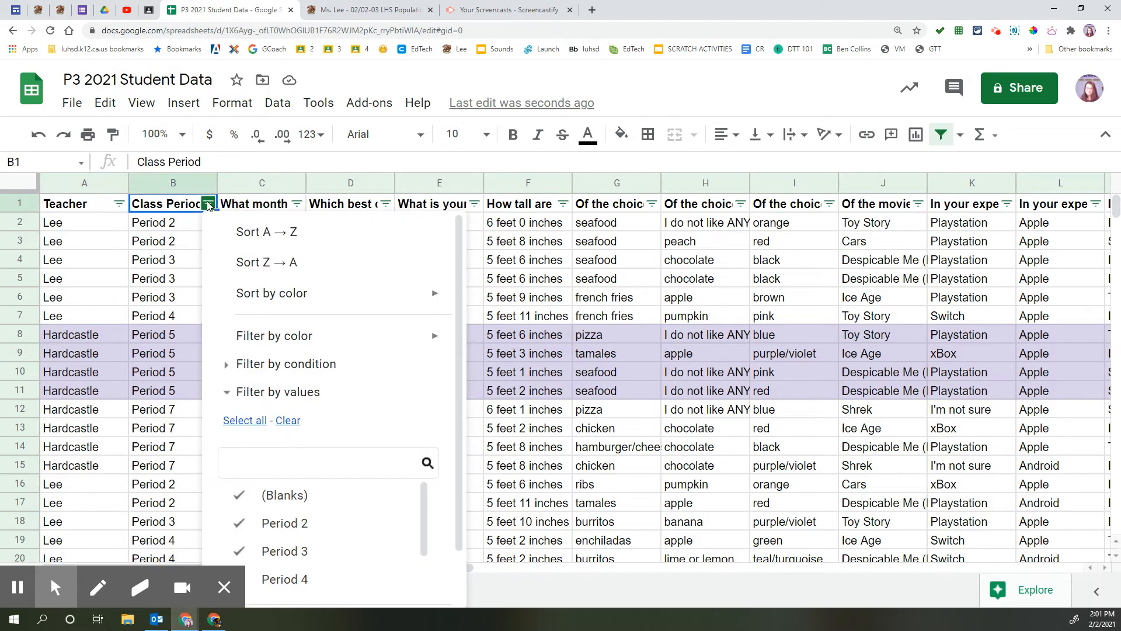
scroll(361, 432, down, 2)
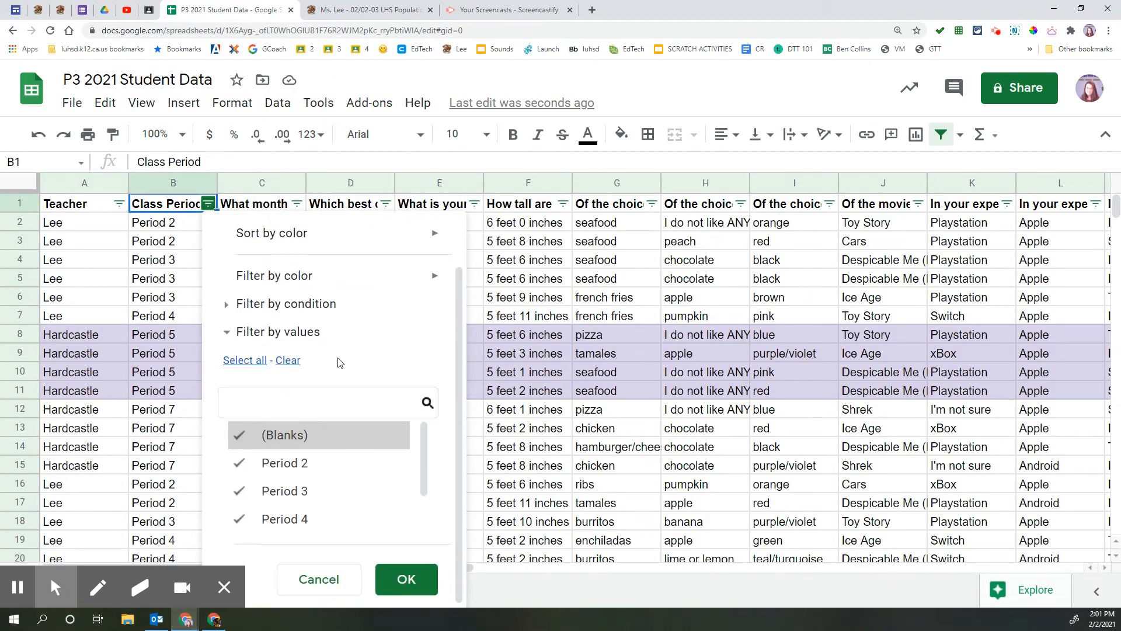
scroll(320, 473, down, 2)
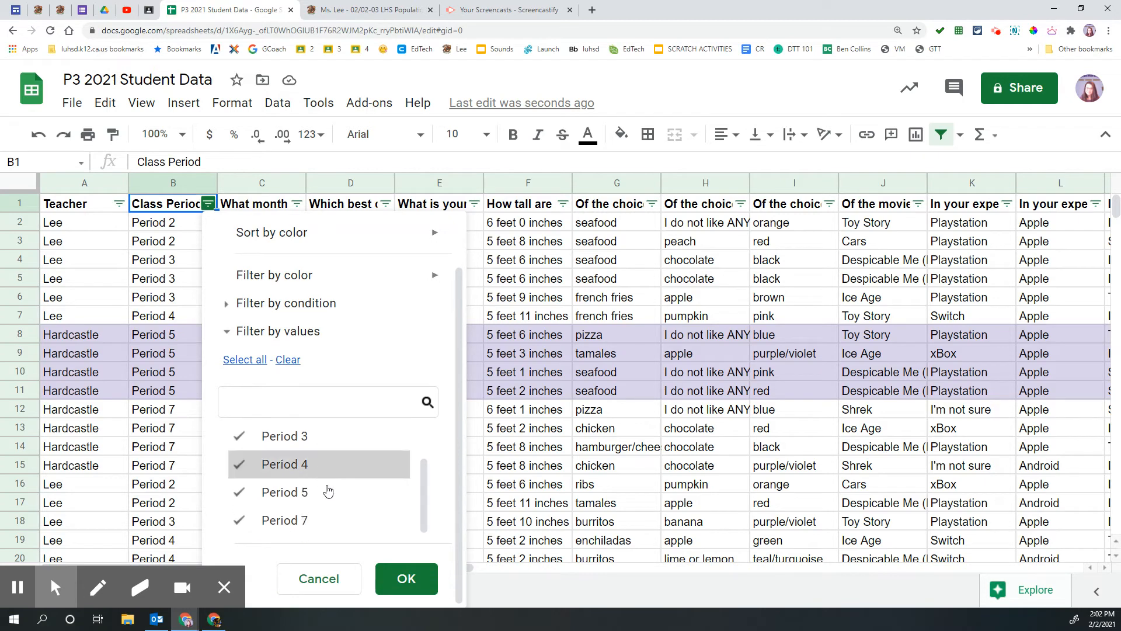
scroll(336, 512, up, 2)
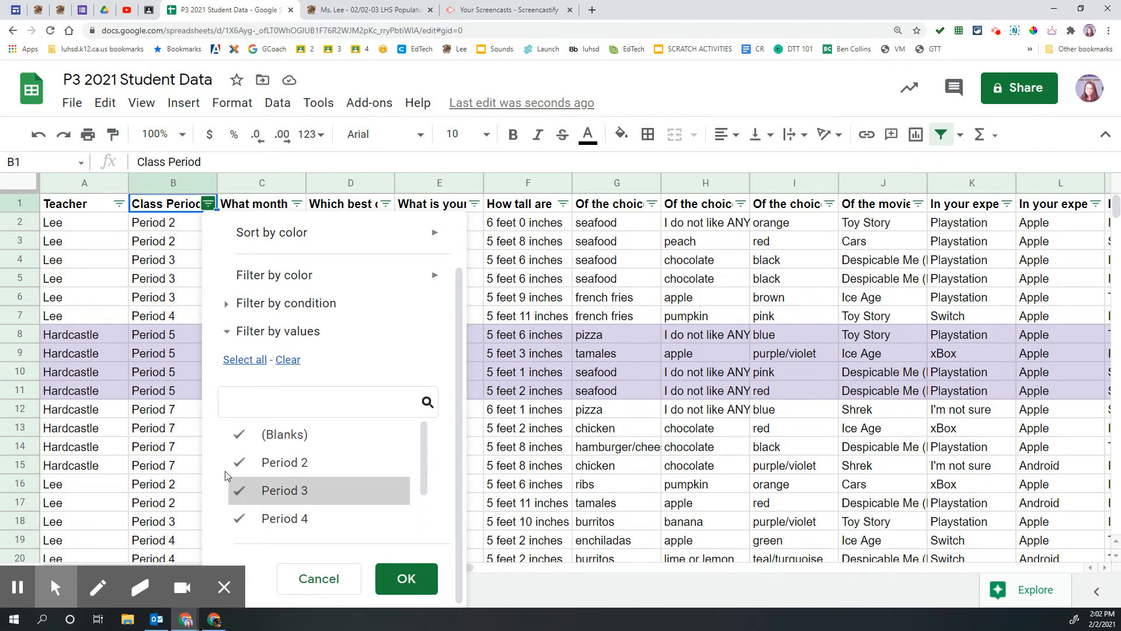
click(254, 435)
click(264, 491)
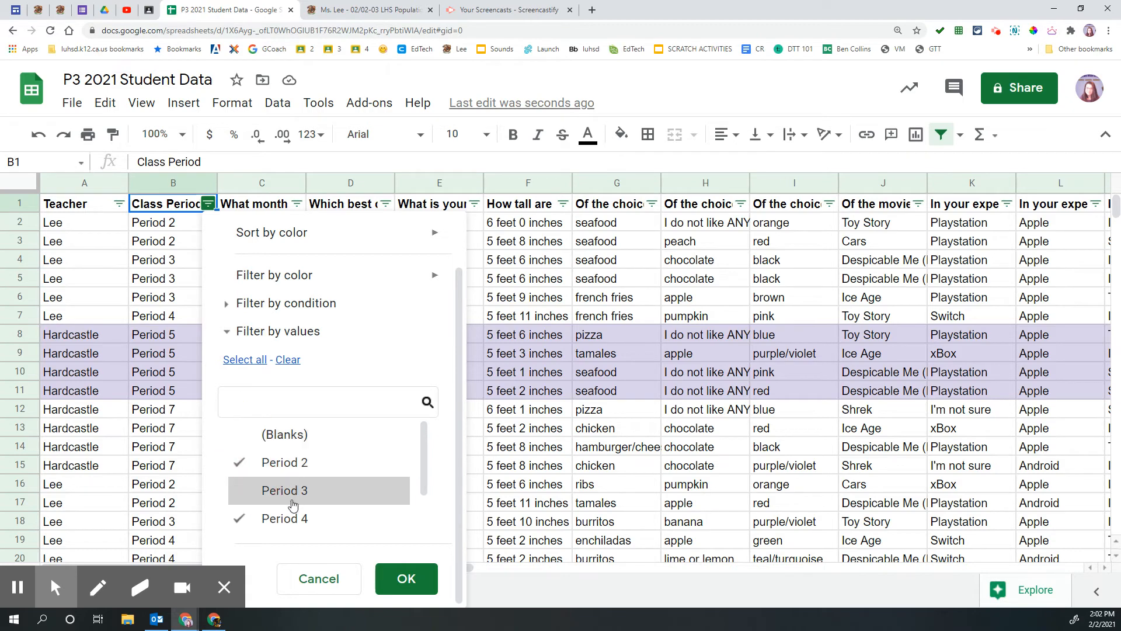
click(318, 519)
scroll(316, 493, down, 2)
scroll(274, 456, up, 2)
click(245, 359)
Clear all Class Period filter values and limit the column to Period 2
click(289, 360)
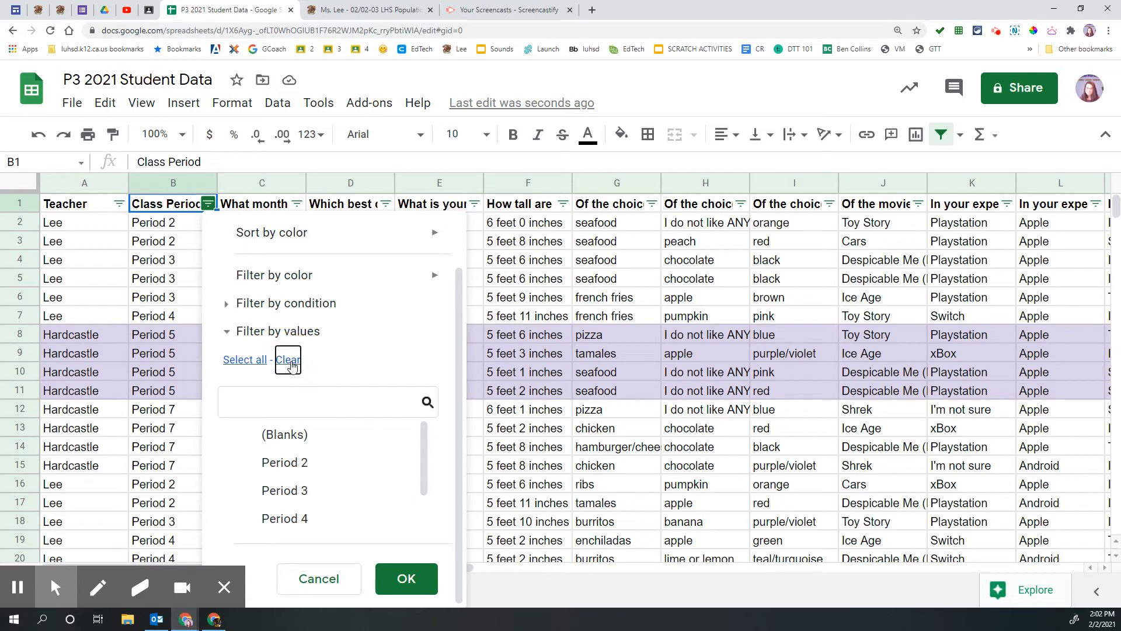
click(289, 470)
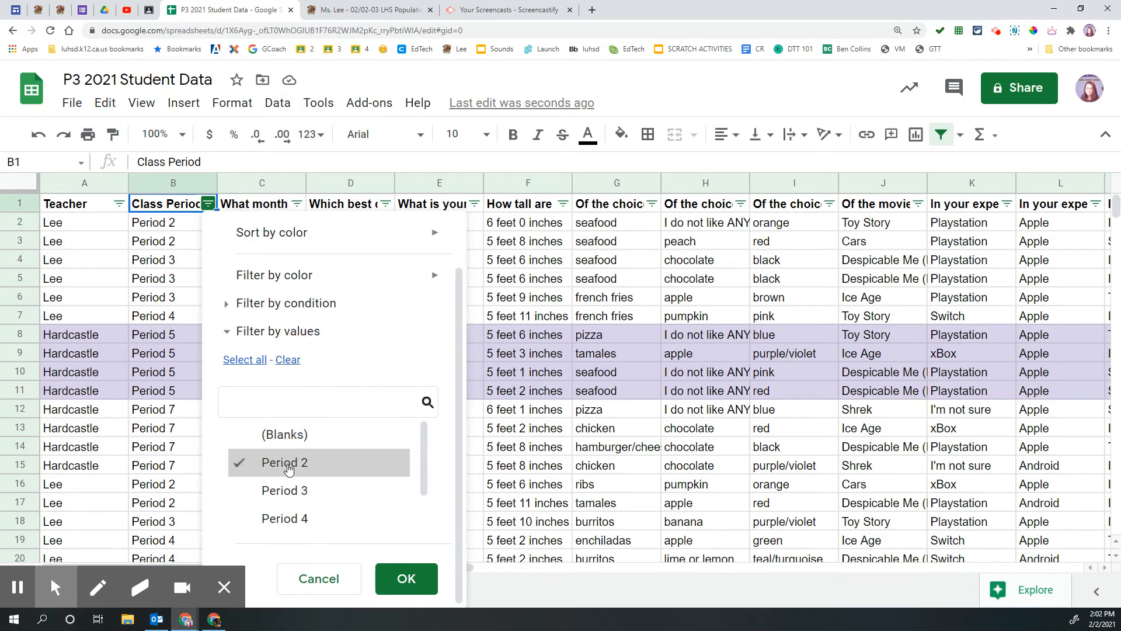
click(406, 578)
Reset the Class Period filter by selecting all of its values and applying it
scroll(366, 418, down, 5)
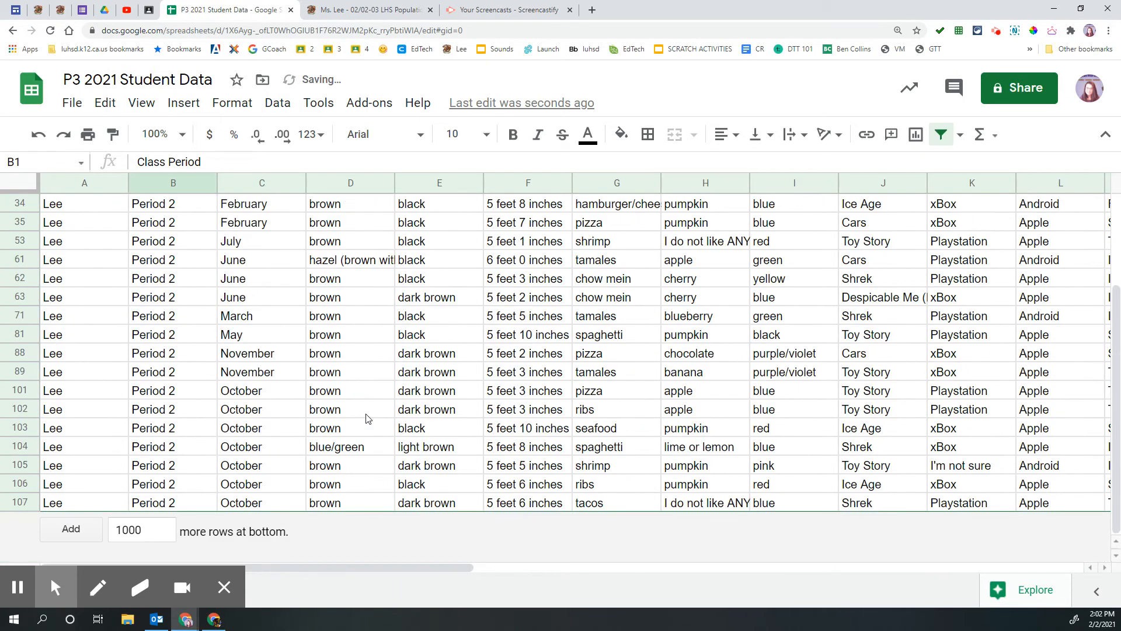
scroll(366, 418, up, 3)
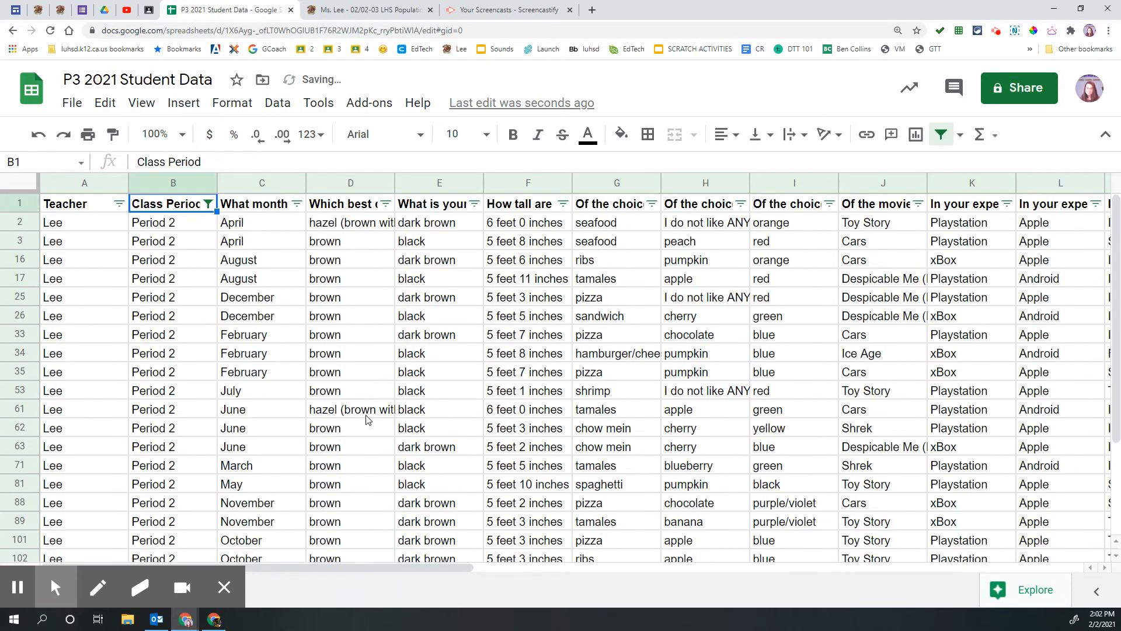
click(207, 203)
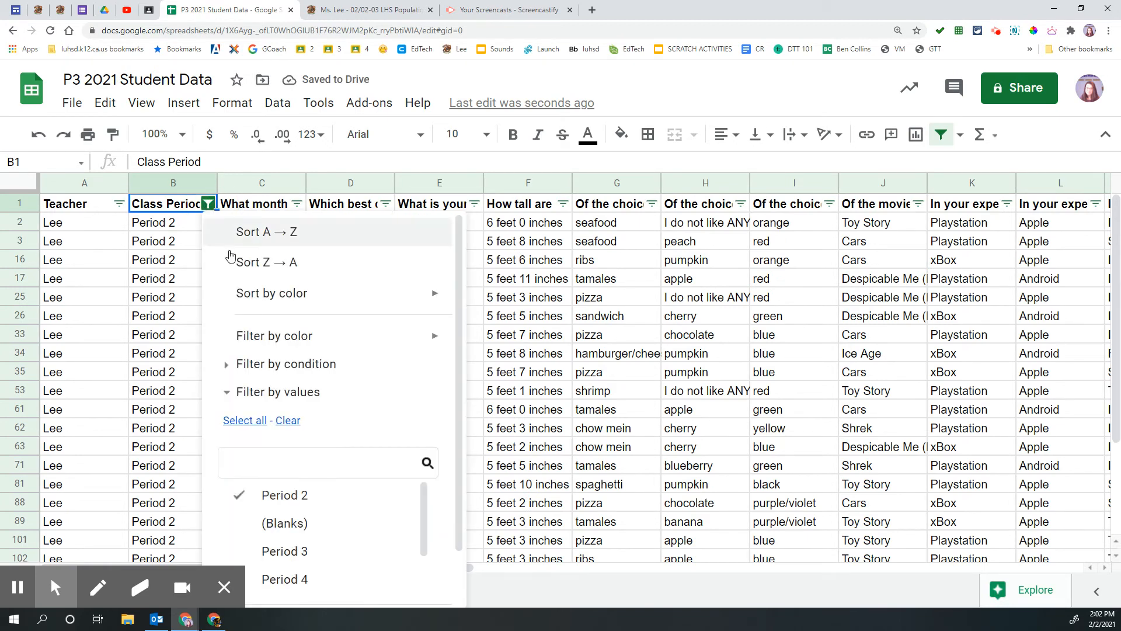
click(241, 421)
scroll(332, 440, down, 2)
click(389, 578)
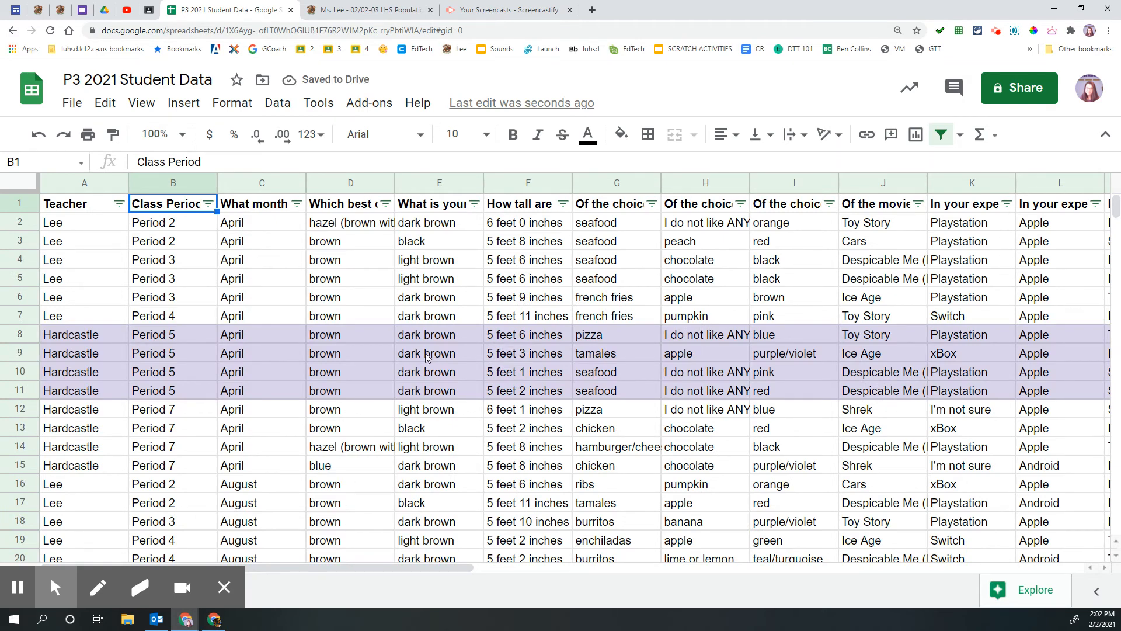
Filter the favorite food question in column G to show only pizza and hamburger/cheeseburger
click(652, 204)
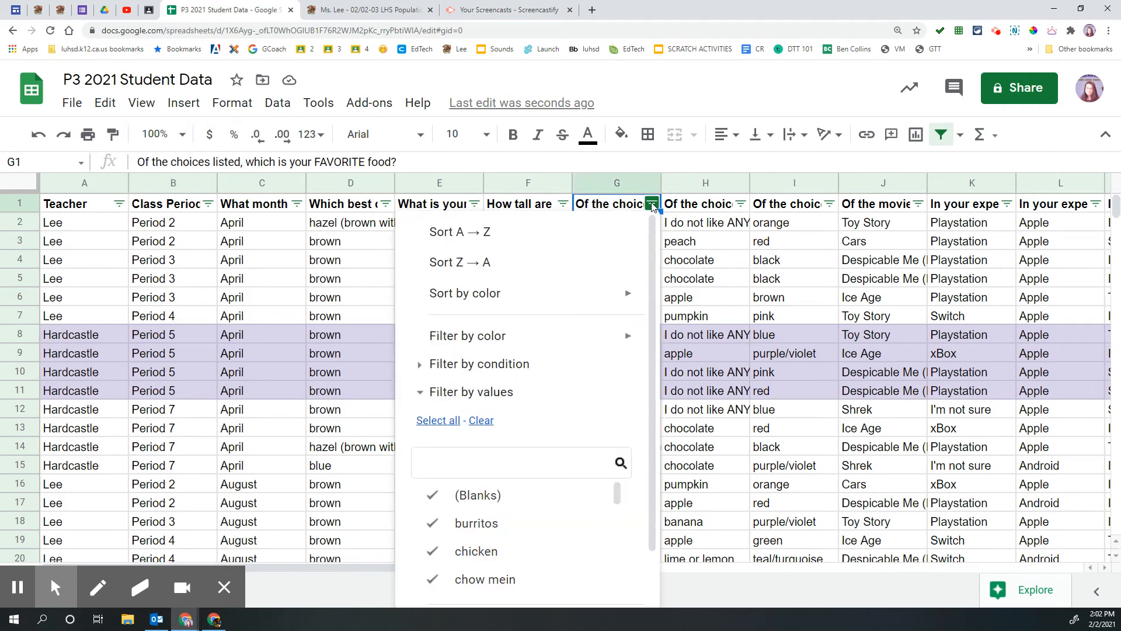
scroll(534, 381, down, 1)
scroll(484, 485, down, 5)
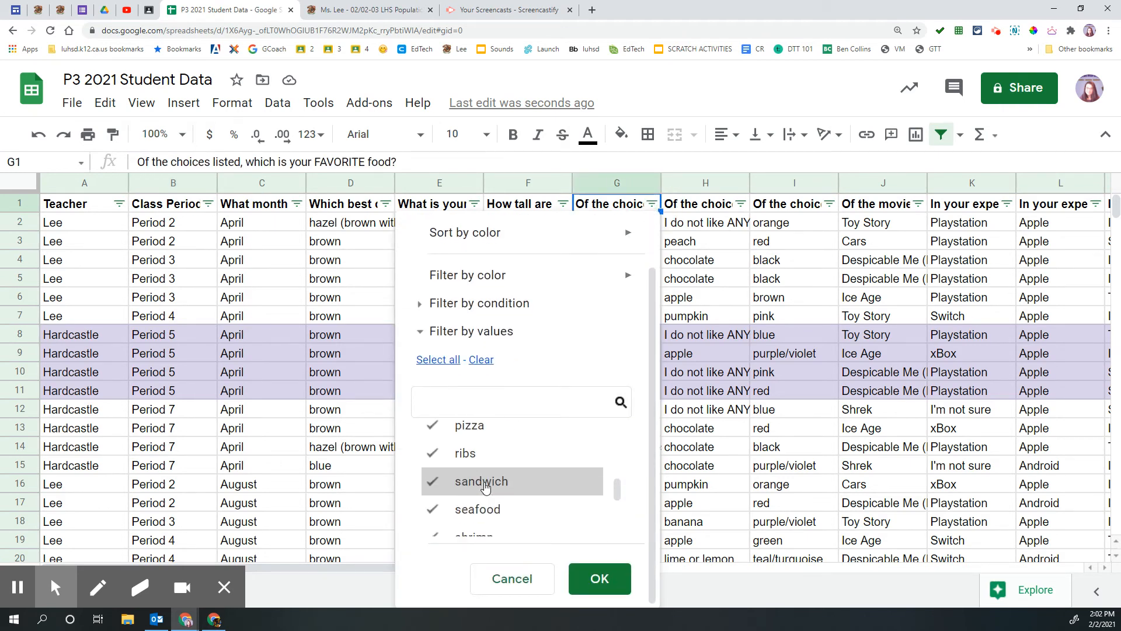
scroll(485, 485, down, 2)
click(481, 359)
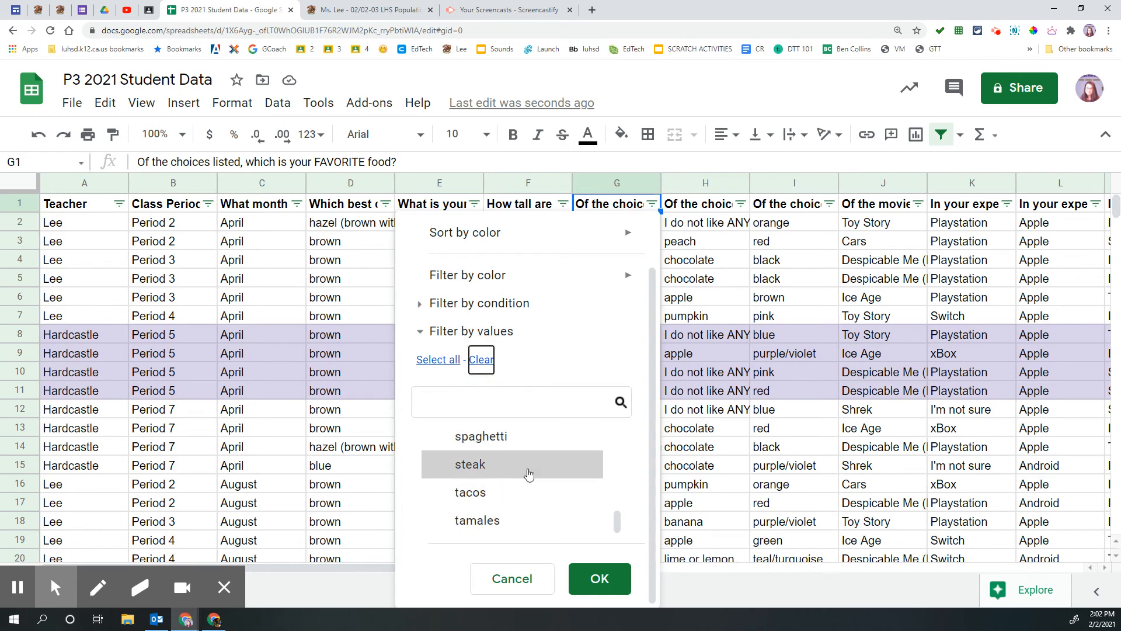
scroll(528, 474, up, 3)
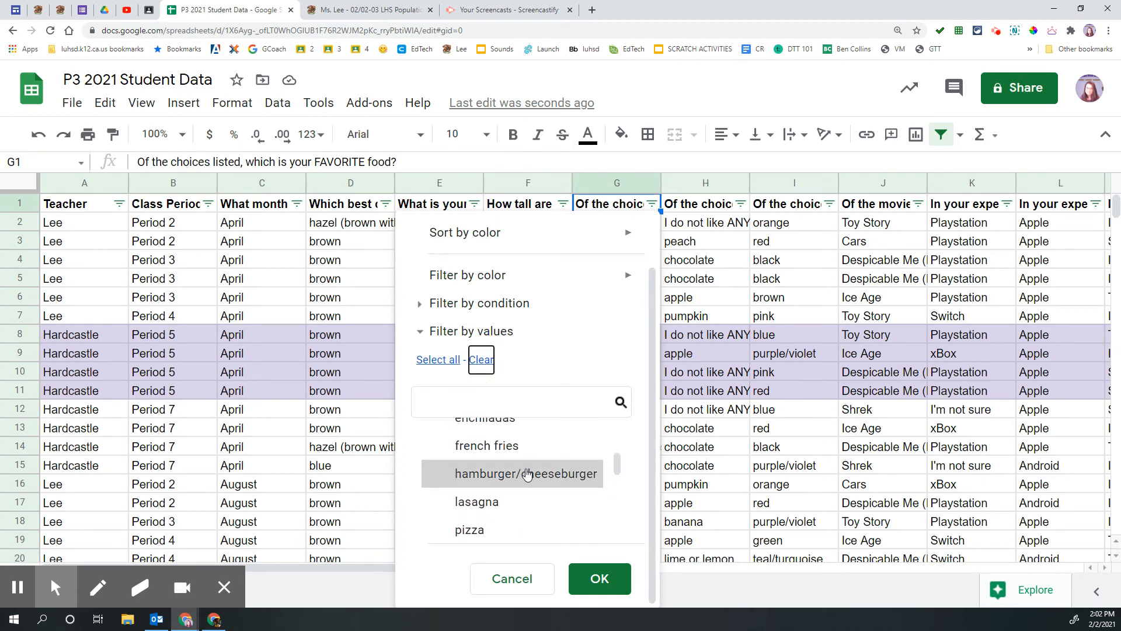
click(469, 528)
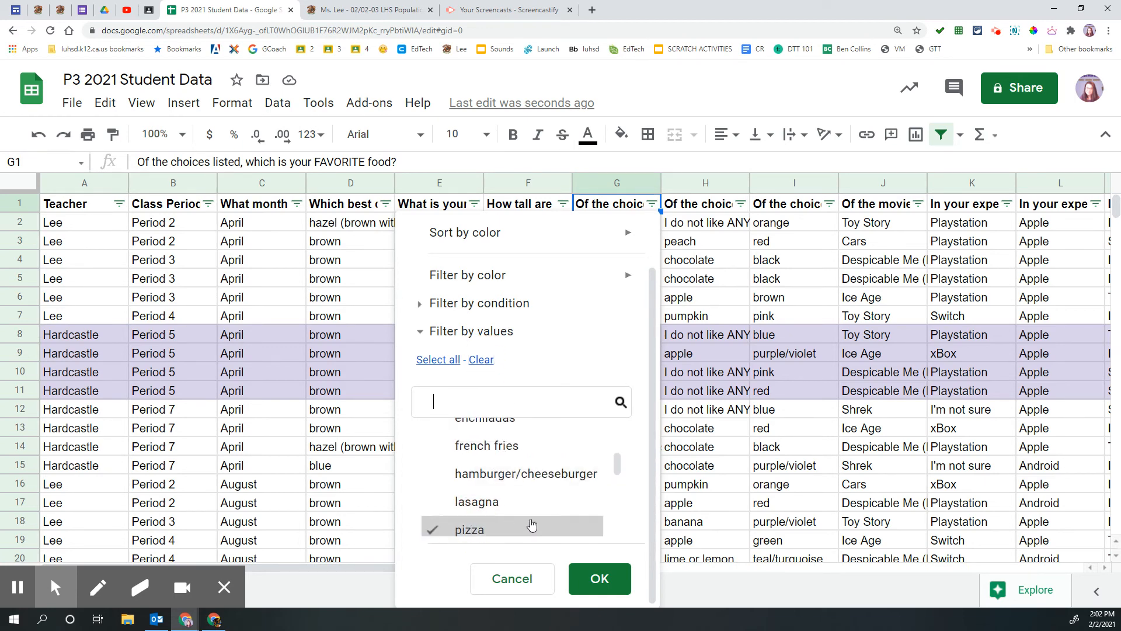
click(492, 475)
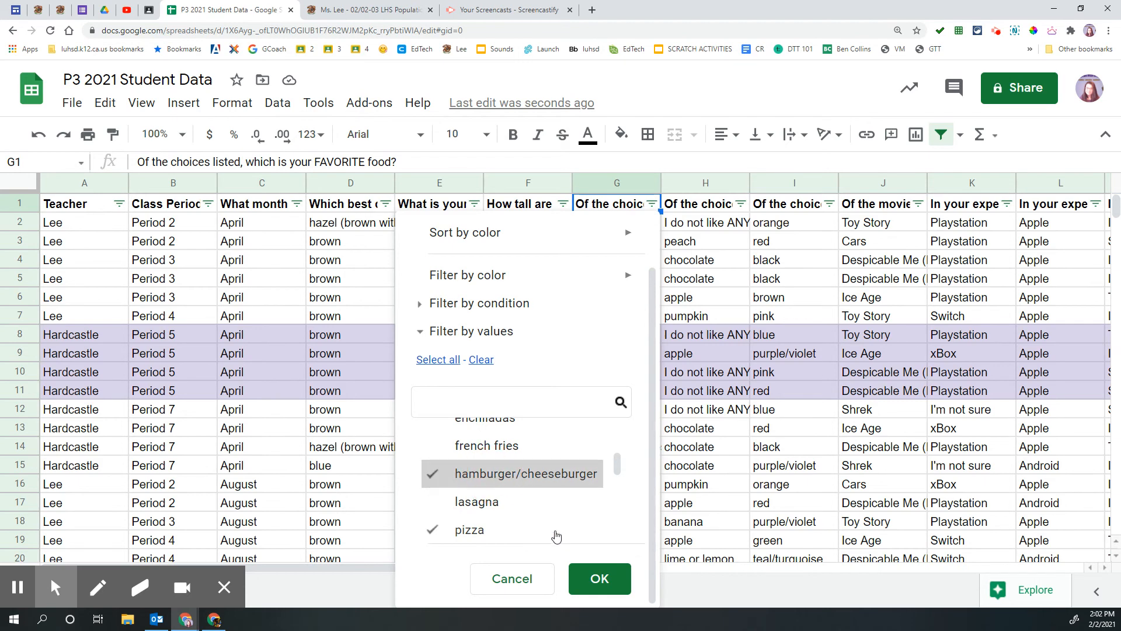
click(587, 579)
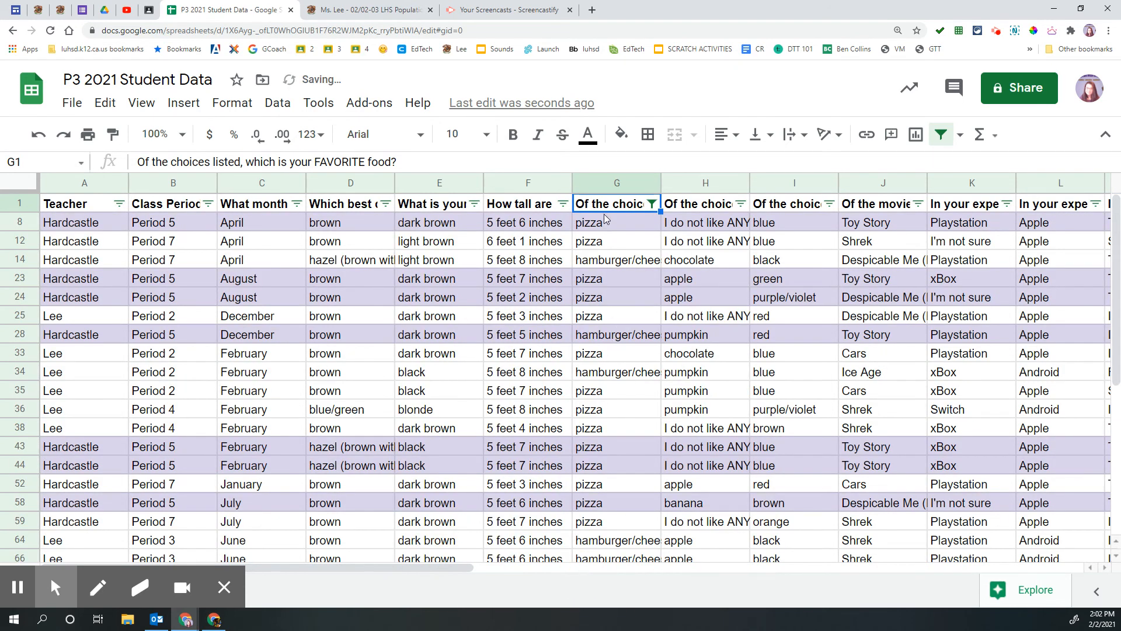
Select all values again in the filter for the favorite food question in column G
scroll(603, 509, down, 5)
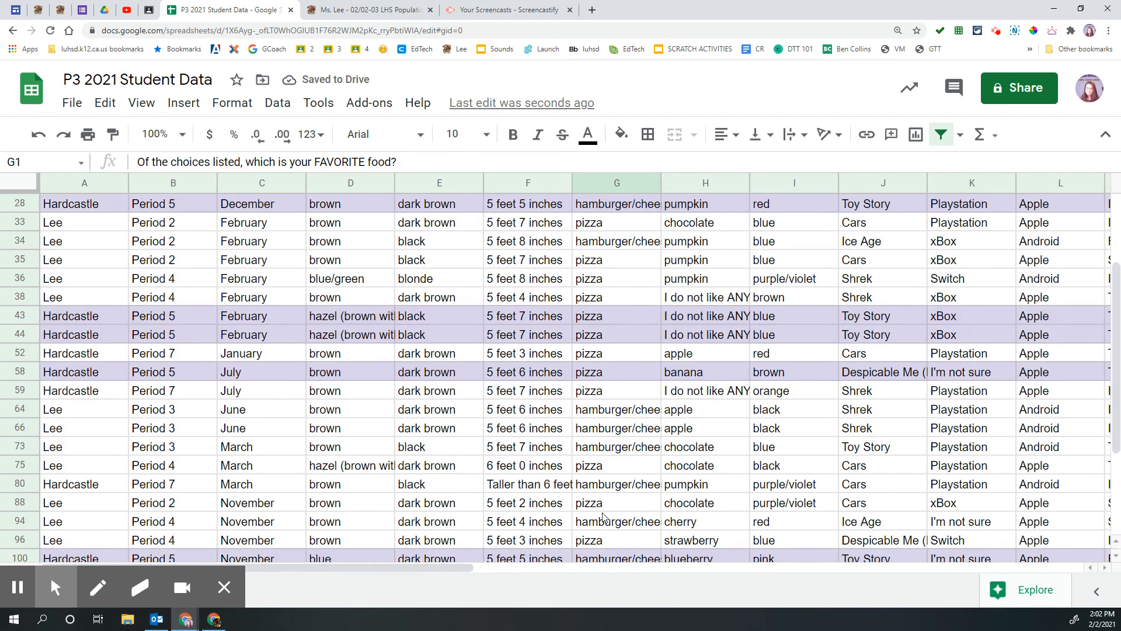
scroll(603, 426, up, 5)
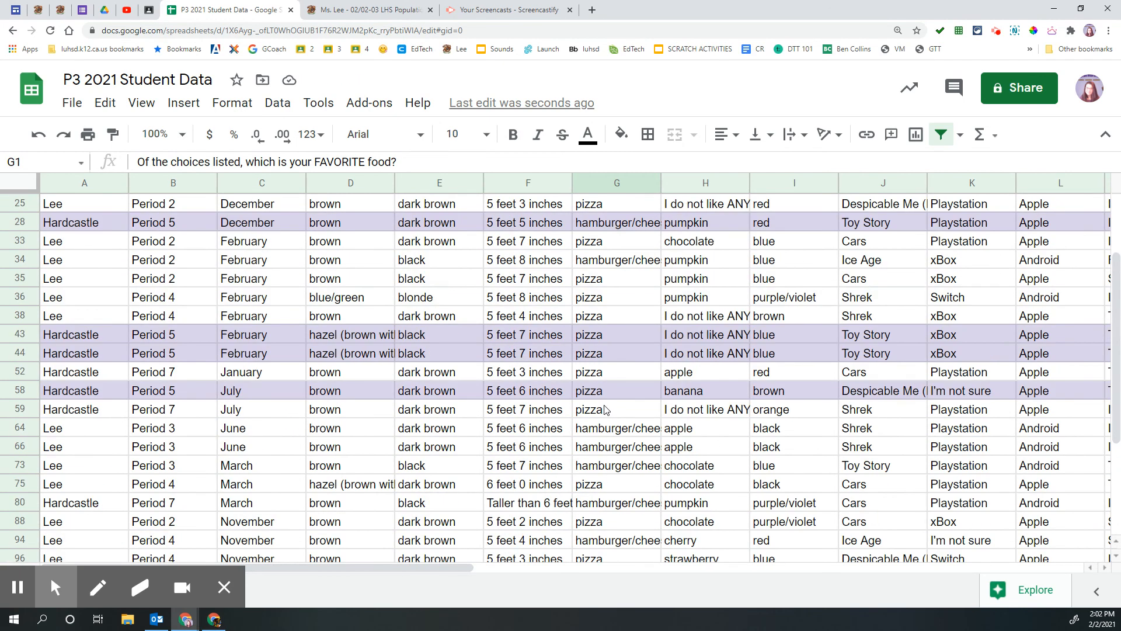
click(652, 203)
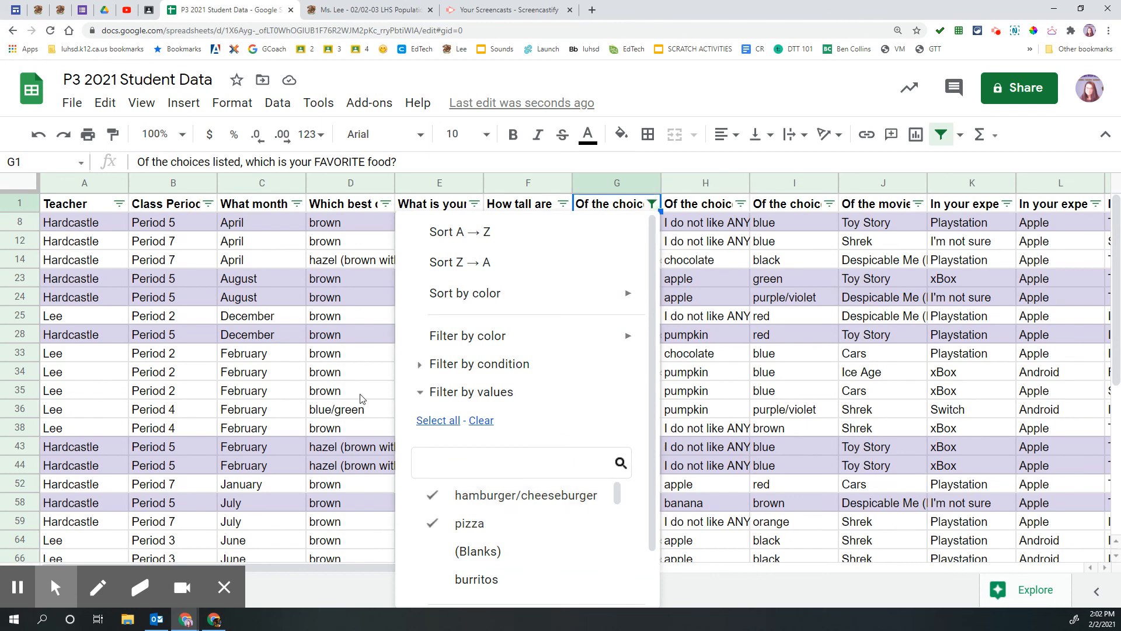
click(434, 422)
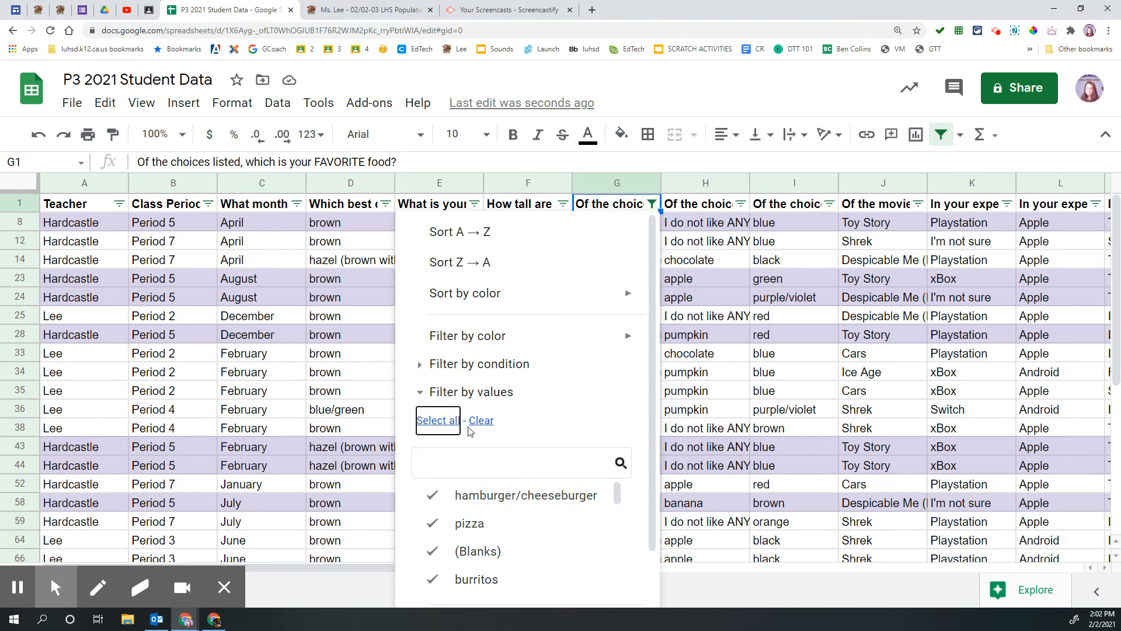